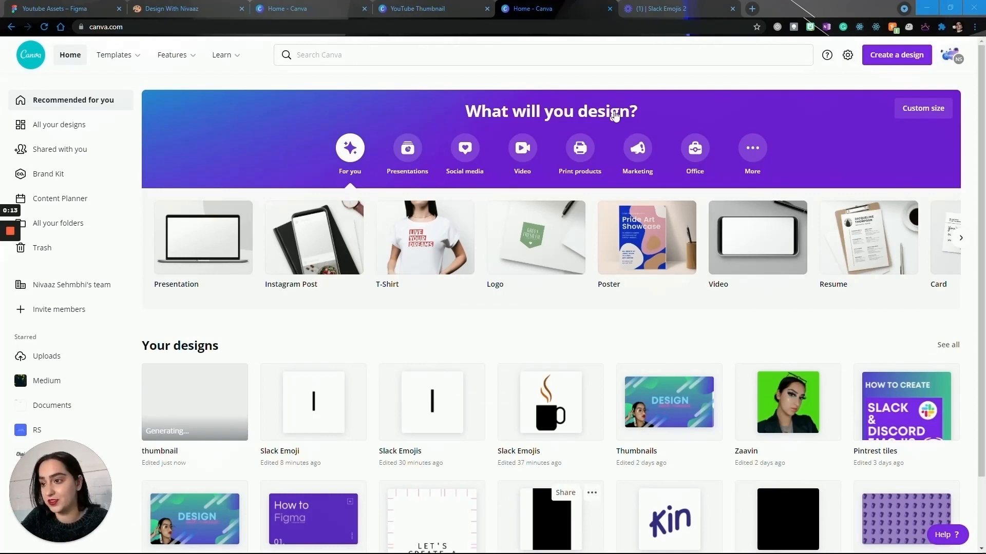
Search for "youtube thumbnail" and create a blank YouTube thumbnail design.
{"action": "left_click", "coordinate": [639, 47]}
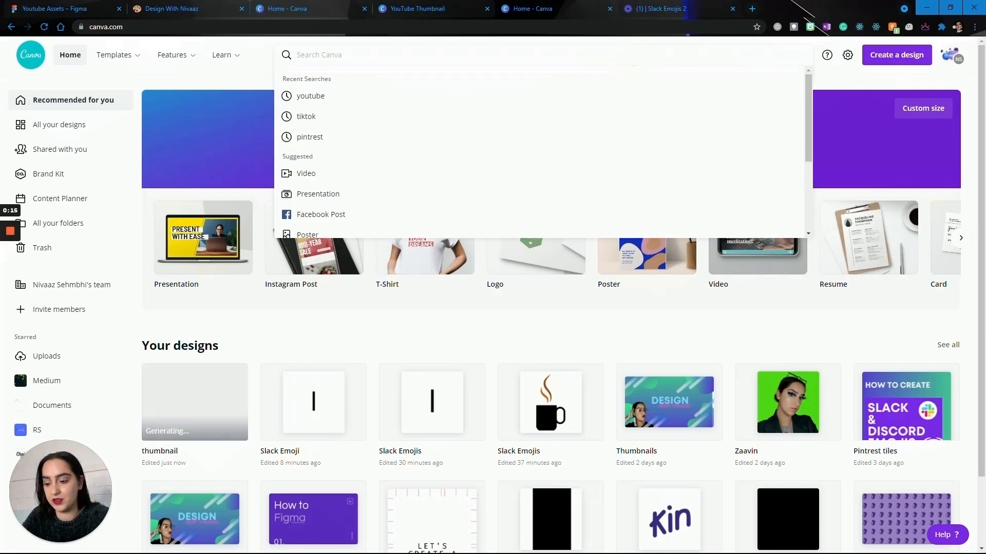
{"action": "type", "text": "youtube"}
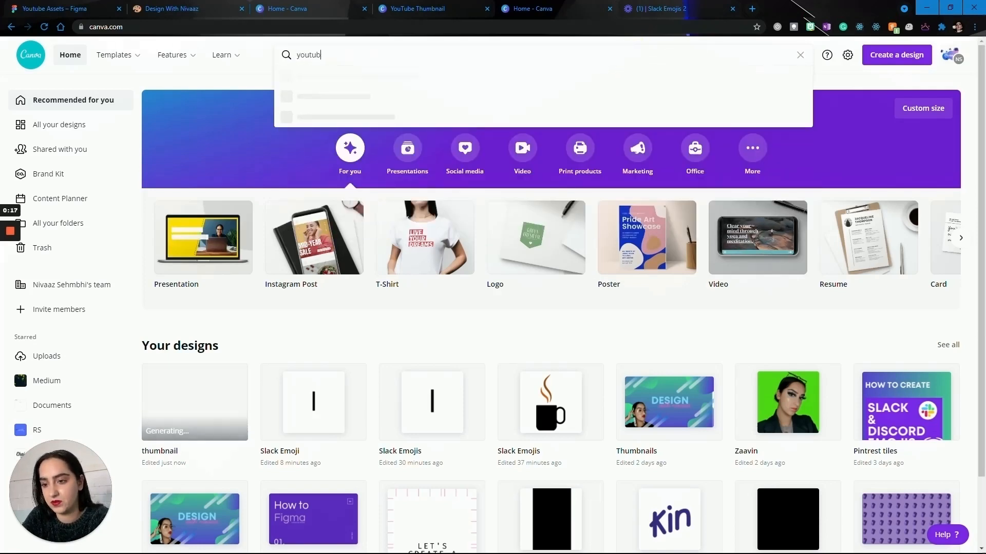
{"action": "type", "text": " thumbnail"}
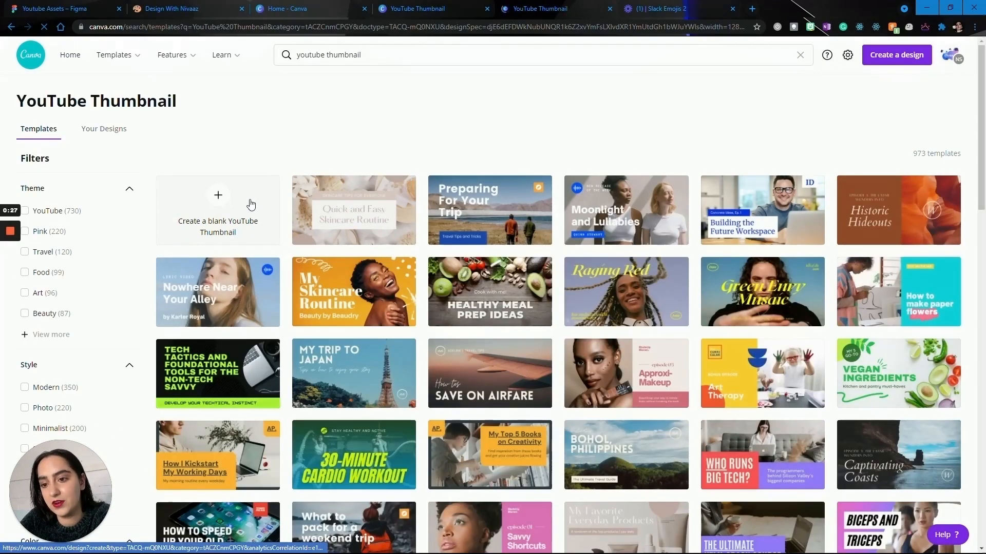
{"action": "left_click", "coordinate": [250, 199]}
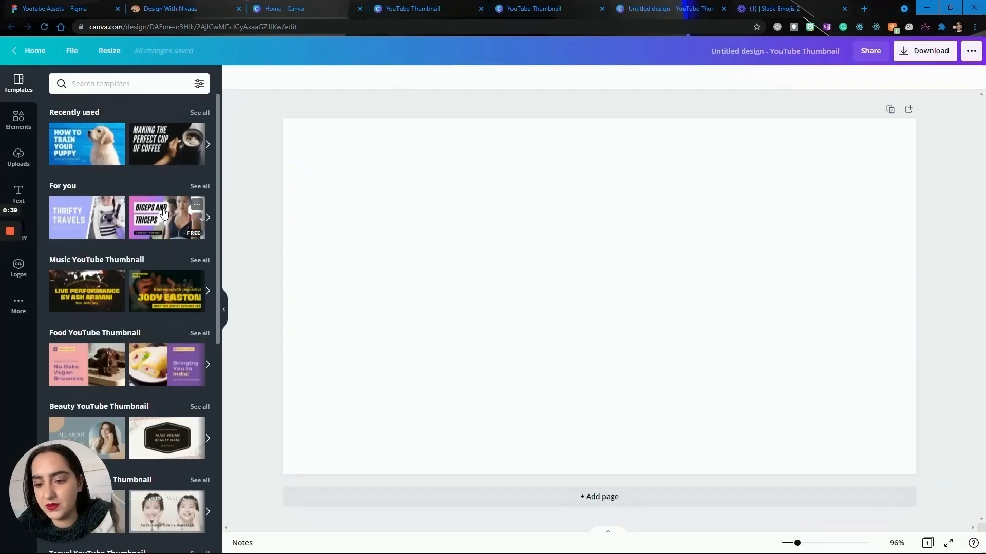
Apply the "Biceps and Triceps" template to the blank page and delete its workout photo.
{"action": "left_click", "coordinate": [164, 213]}
{"action": "left_click", "coordinate": [224, 309]}
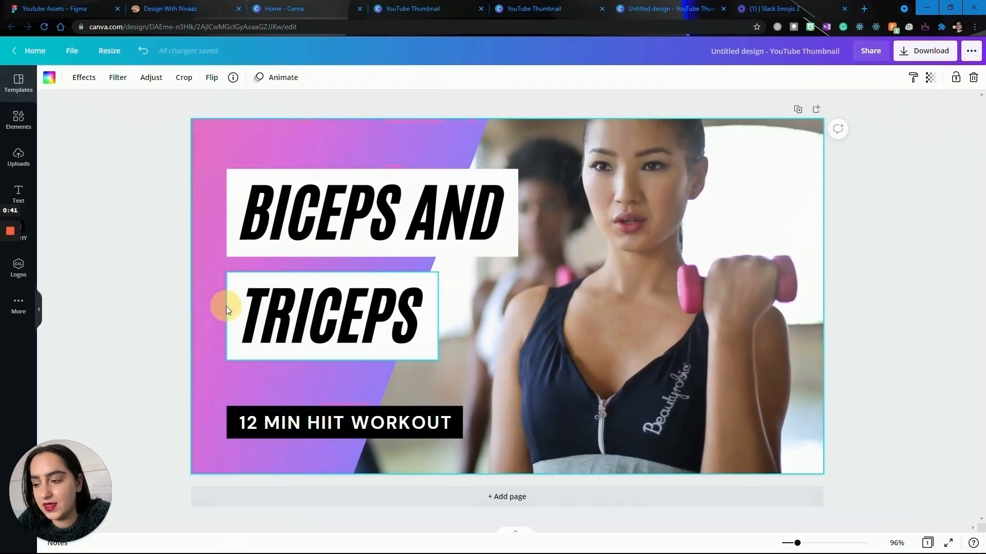
{"action": "key", "text": "Delete"}
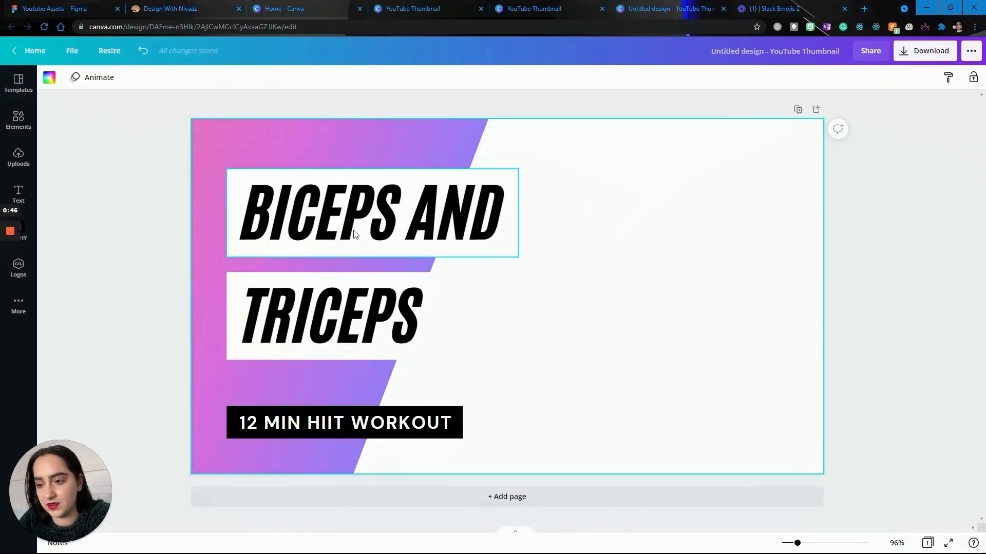
Replace the heading text "BICEPS AND" with "ANIMATED".
{"action": "double_click", "coordinate": [373, 213]}
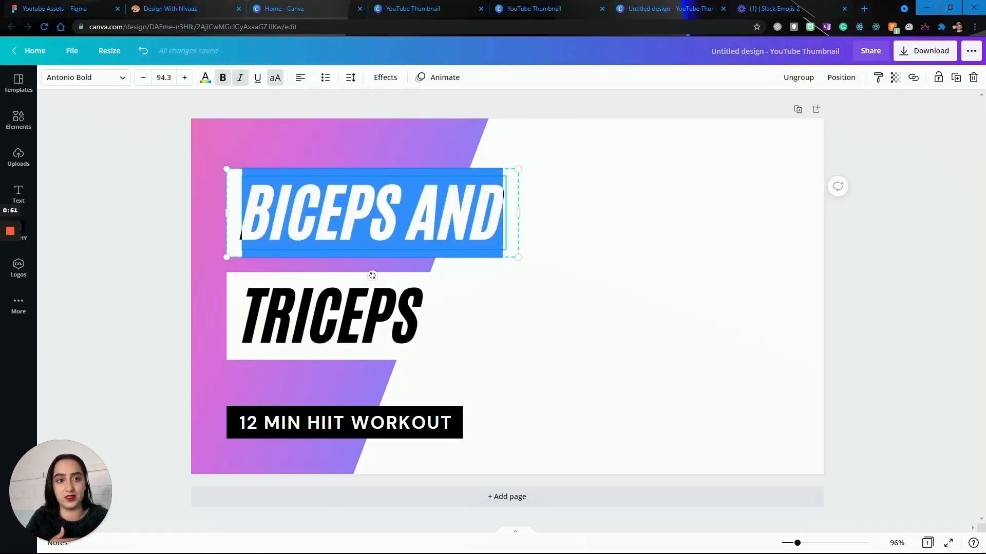
{"action": "type", "text": "ANIMATED"}
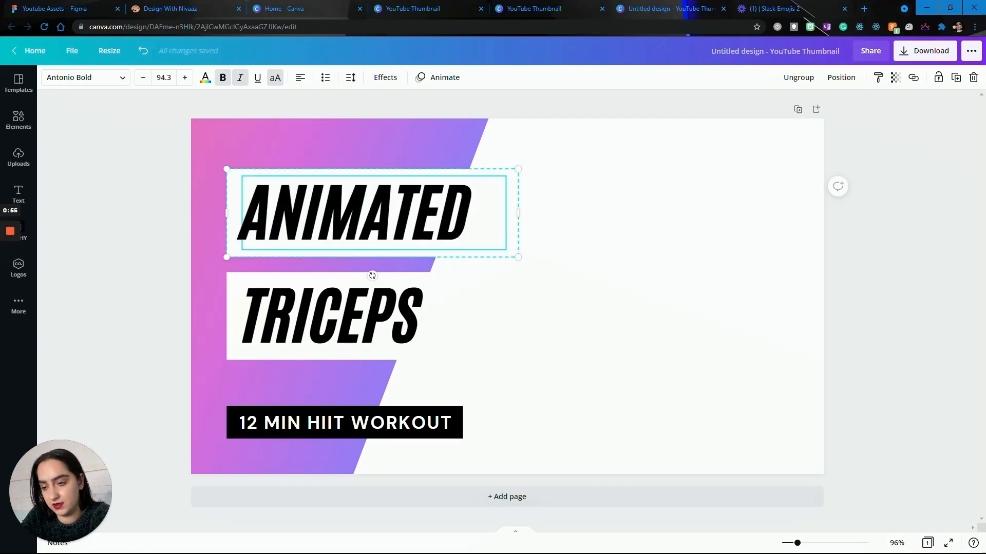
{"action": "key", "text": "Return"}
{"action": "type", "text": "YOUTUBE"}
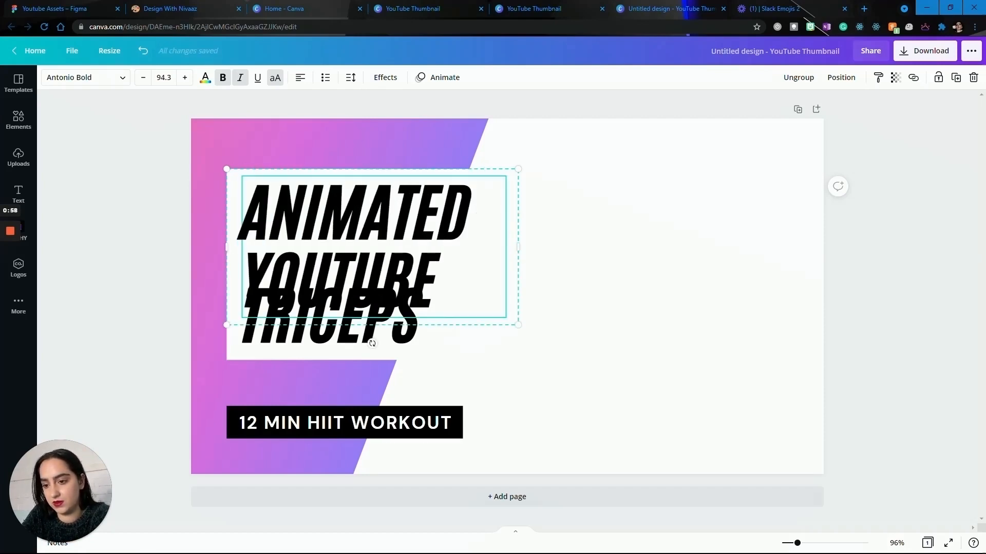
{"action": "key", "text": "BackSpace"}
{"action": "key", "text": "BackSpace"}
{"action": "key", "text": "BackSpace"}
{"action": "key", "text": "BackSpace"}
{"action": "key", "text": "BackSpace"}
{"action": "key", "text": "BackSpace"}
{"action": "key", "text": "BackSpace"}
{"action": "key", "text": "BackSpace"}
Add the word "TUMBNAIL" to the ANIMATED heading and widen its text box so both words fit on one line.
{"action": "key", "text": "Return"}
{"action": "type", "text": "U"}
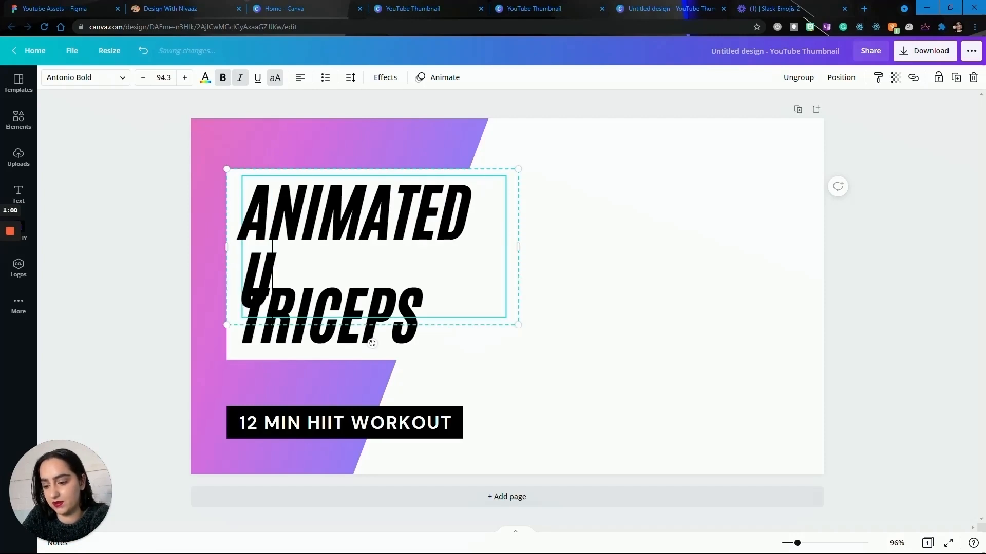
{"action": "key", "text": "BackSpace"}
{"action": "type", "text": "TUMBNAI"}
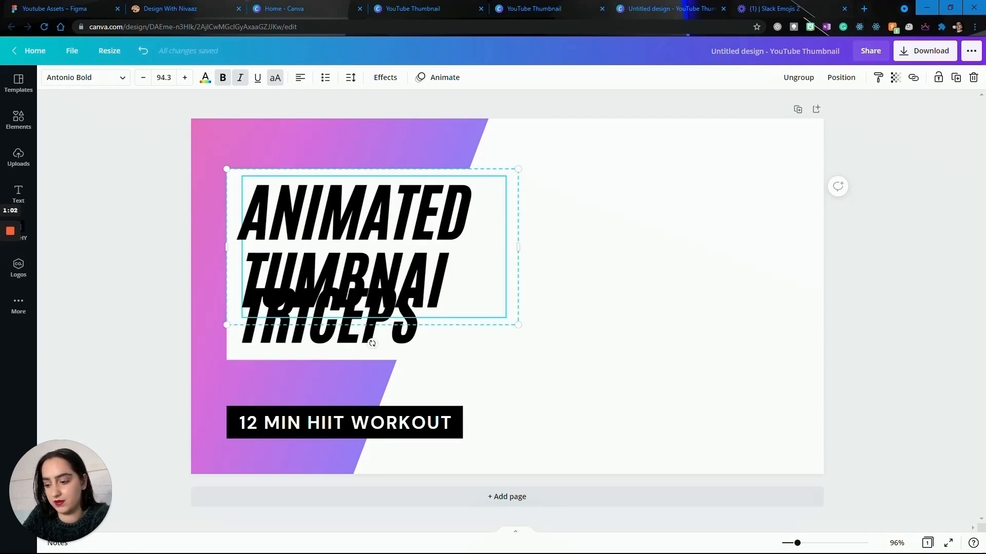
{"action": "type", "text": "L"}
{"action": "left_click_drag", "start_coordinate": [518, 247], "coordinate": [767, 224]}
Replace the "TRICEPS" text with "USING CANVA" and widen its box so it fits on one line.
{"action": "left_click", "coordinate": [401, 313]}
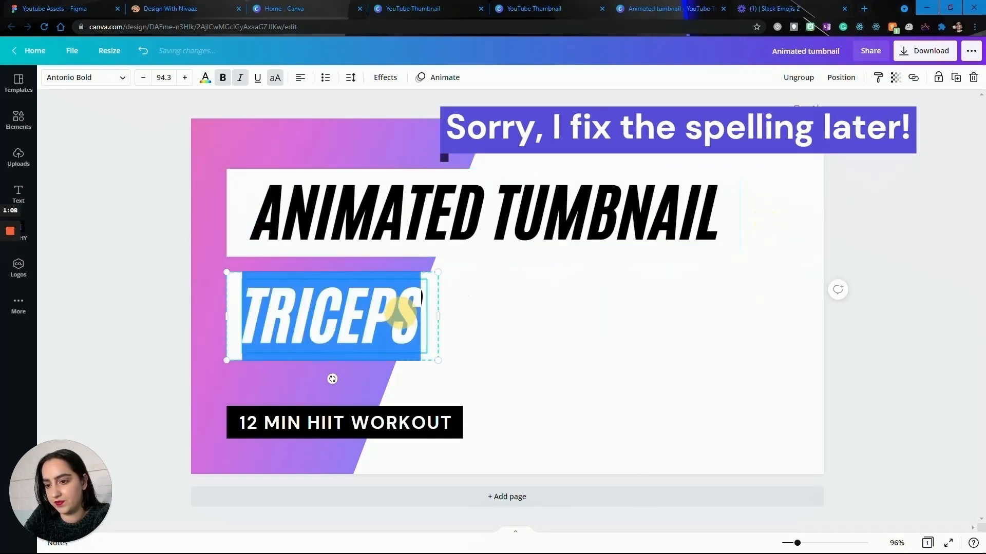
{"action": "left_click", "coordinate": [401, 313]}
{"action": "type", "text": "USIN"}
{"action": "key", "text": "ctrl+a"}
{"action": "key", "text": "BackSpace"}
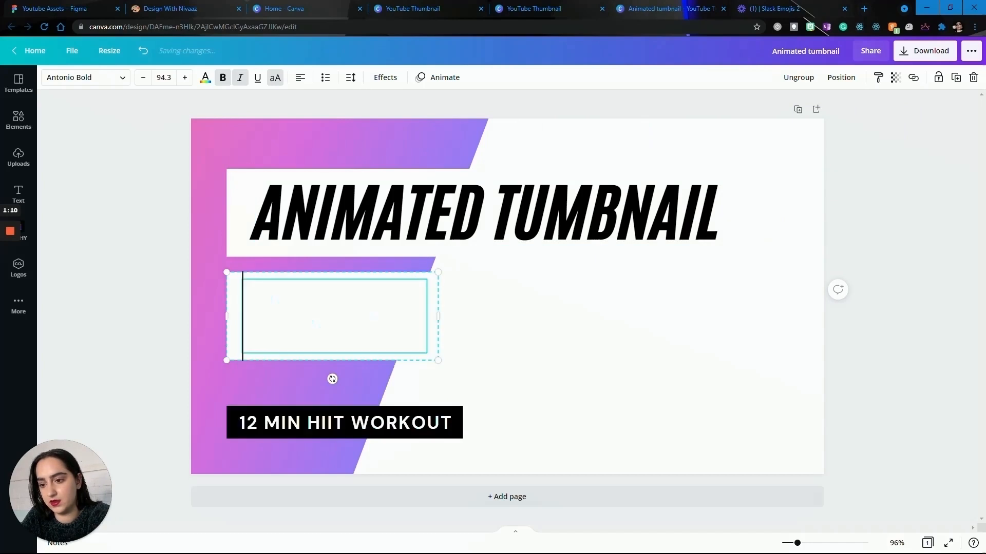
{"action": "type", "text": "USING CANVA"}
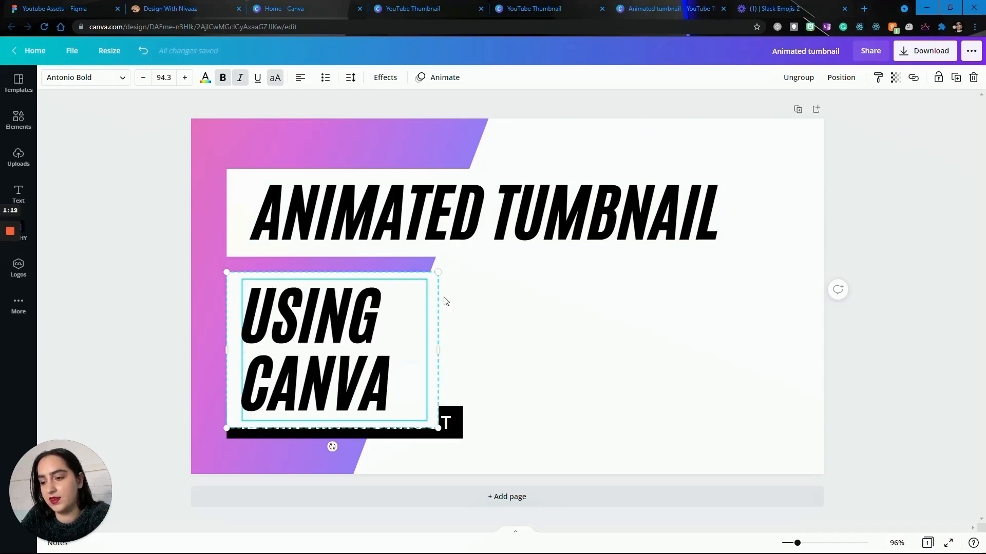
{"action": "left_click", "coordinate": [589, 308]}
{"action": "left_click", "coordinate": [392, 374]}
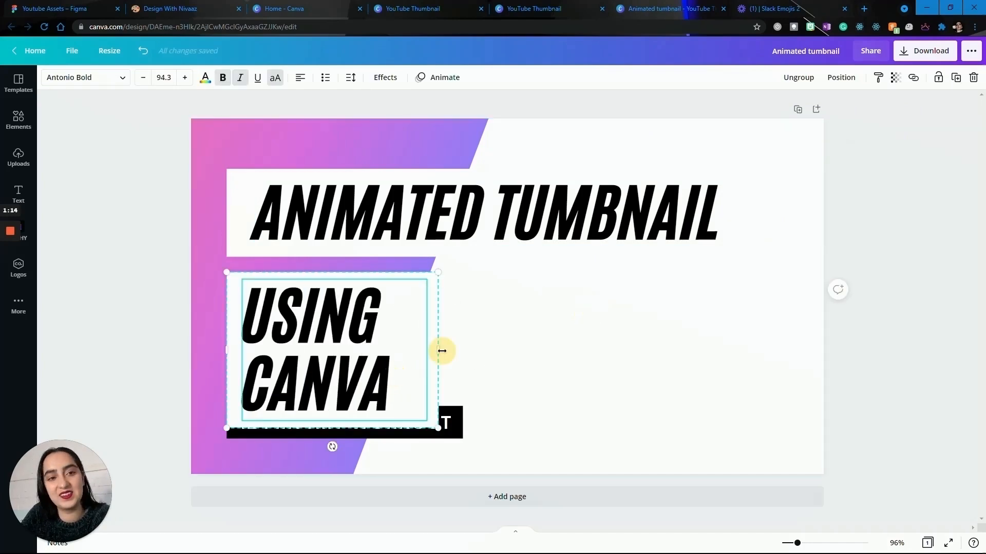
{"action": "left_click_drag", "start_coordinate": [442, 350], "coordinate": [577, 323]}
Replace the black label's text with "IN UNDER 10 MINUTES".
{"action": "double_click", "coordinate": [344, 423]}
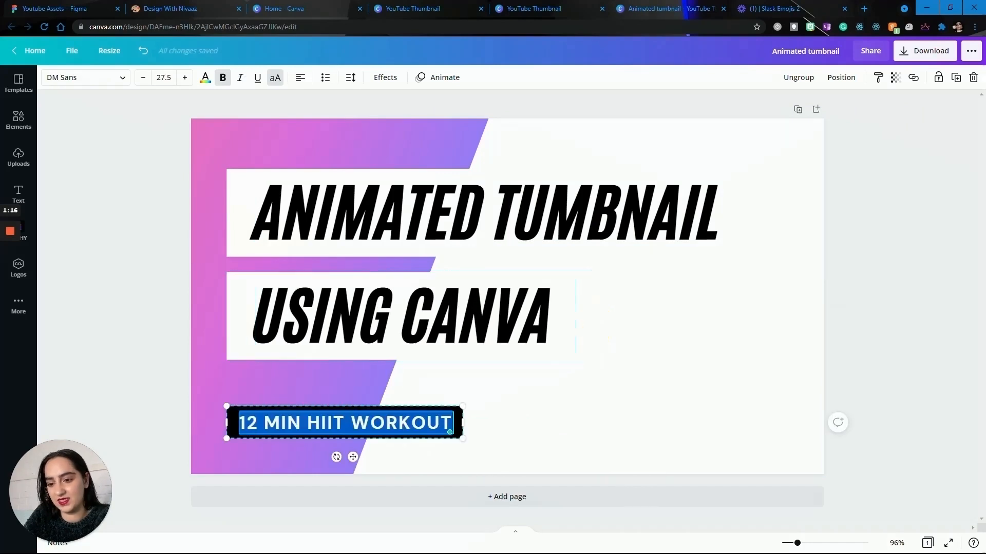
{"action": "key", "text": "BackSpace"}
{"action": "type", "text": "I"}
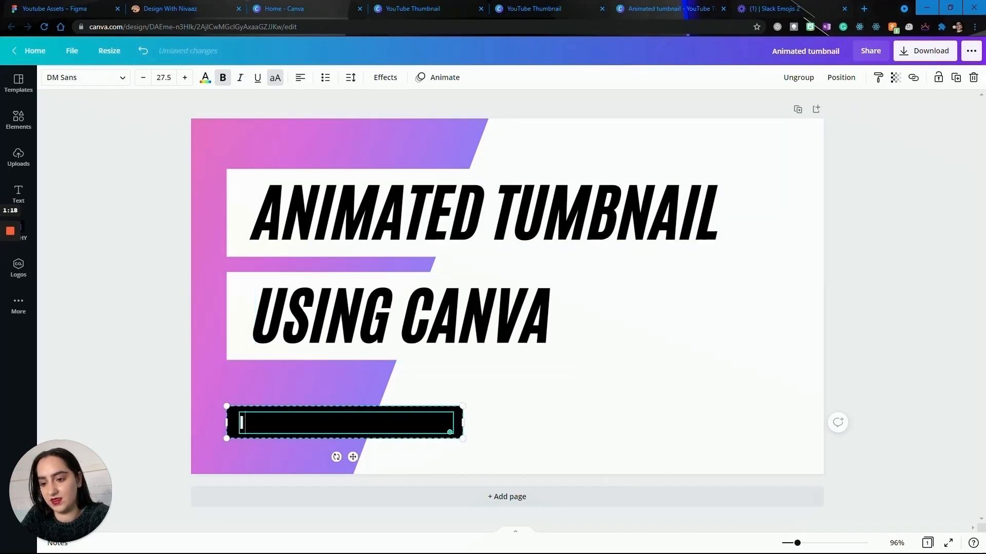
{"action": "type", "text": "N UNDER 10 MINUTES"}
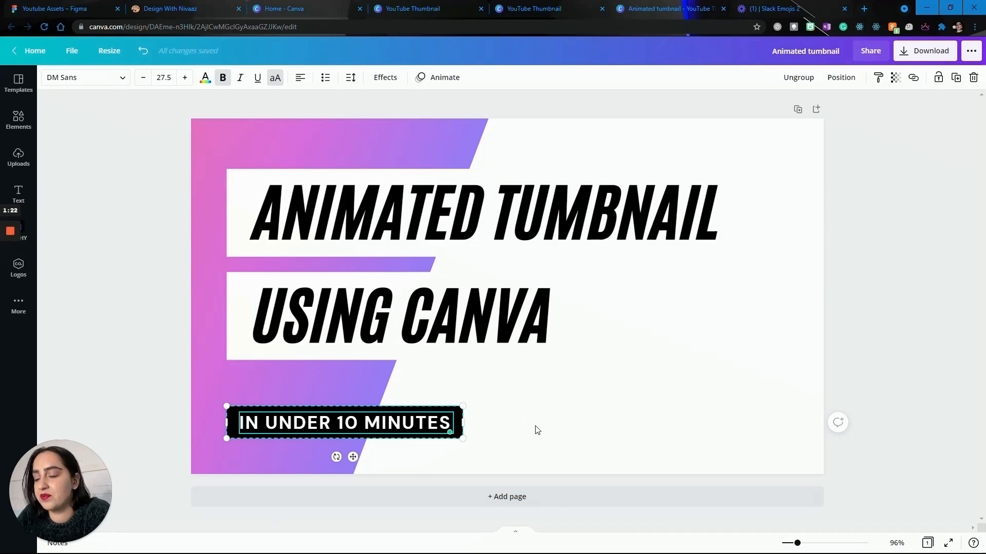
{"action": "left_click", "coordinate": [235, 205]}
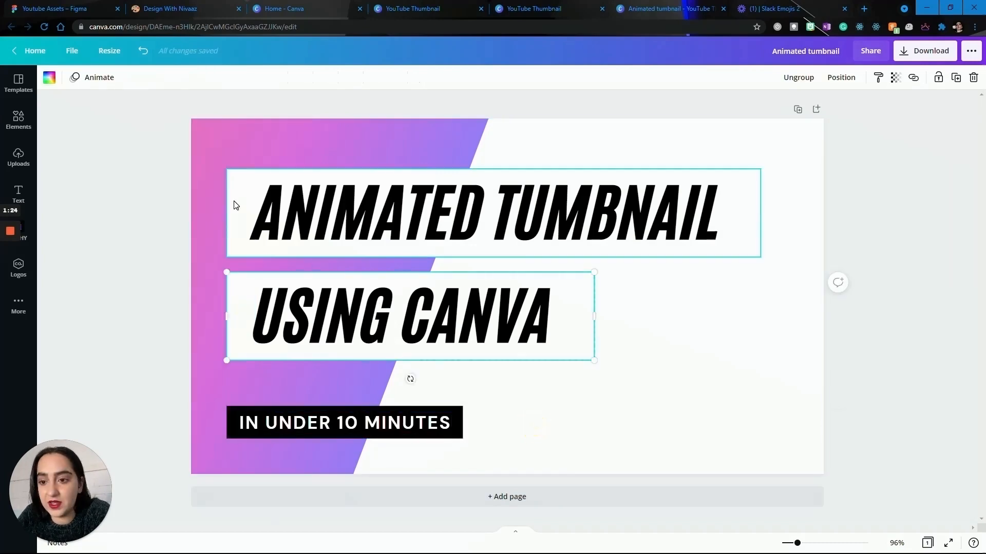
{"action": "left_click", "coordinate": [99, 82]}
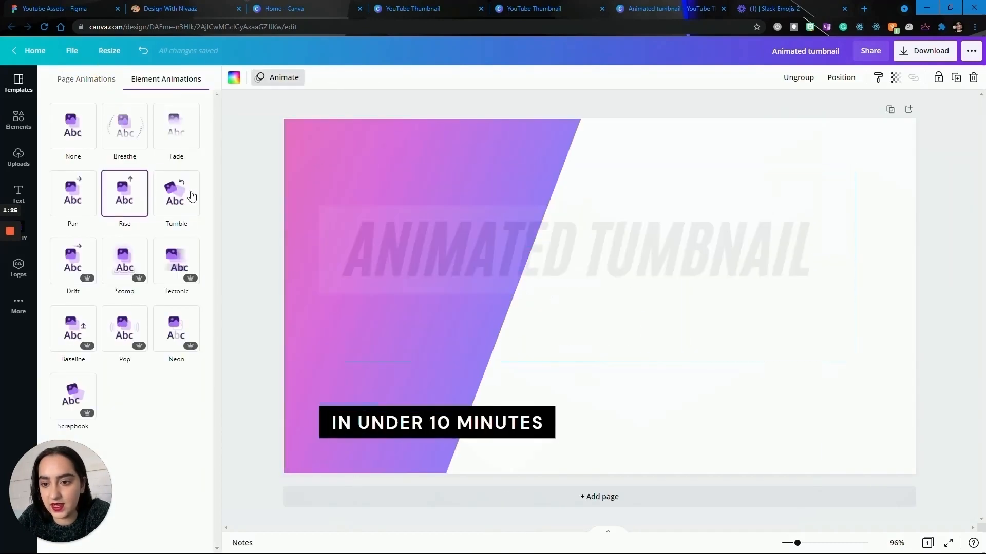
{"action": "left_click", "coordinate": [233, 208]}
Reposition, straighten and enlarge the gradient shape so it covers the whole thumbnail background.
{"action": "left_click_drag", "start_coordinate": [203, 213], "coordinate": [291, 219]}
{"action": "left_click_drag", "start_coordinate": [247, 149], "coordinate": [339, 196]}
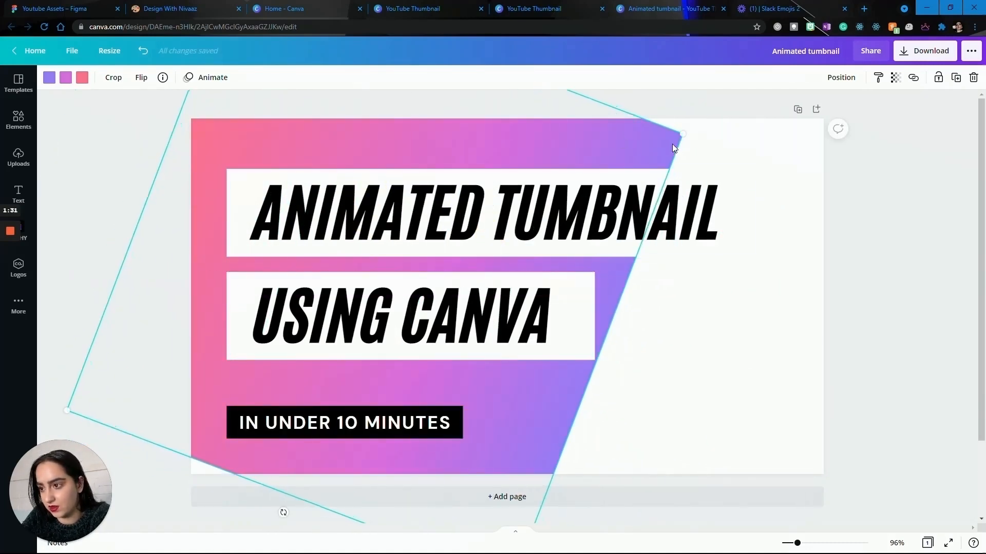
{"action": "left_click_drag", "start_coordinate": [282, 512], "coordinate": [374, 535]}
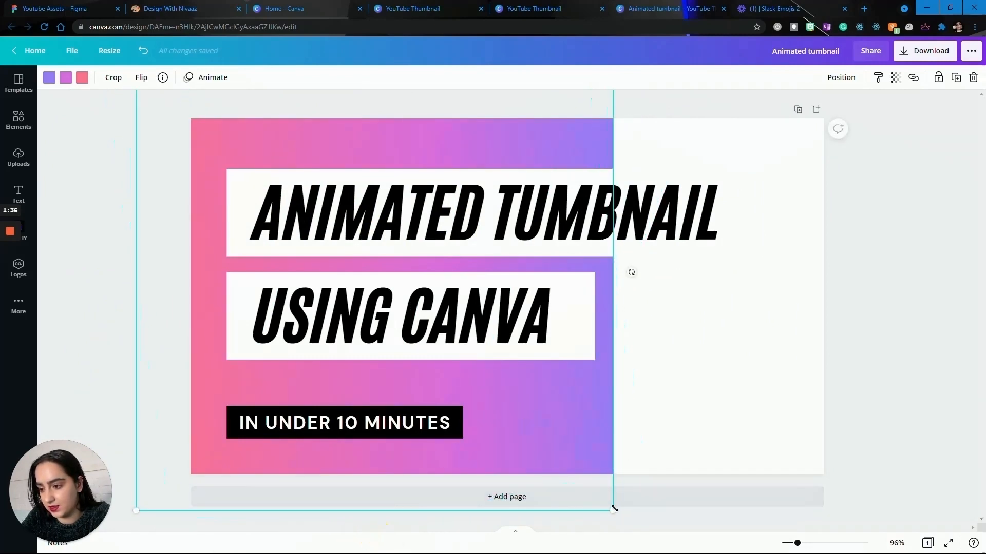
{"action": "left_click_drag", "start_coordinate": [614, 509], "coordinate": [978, 552]}
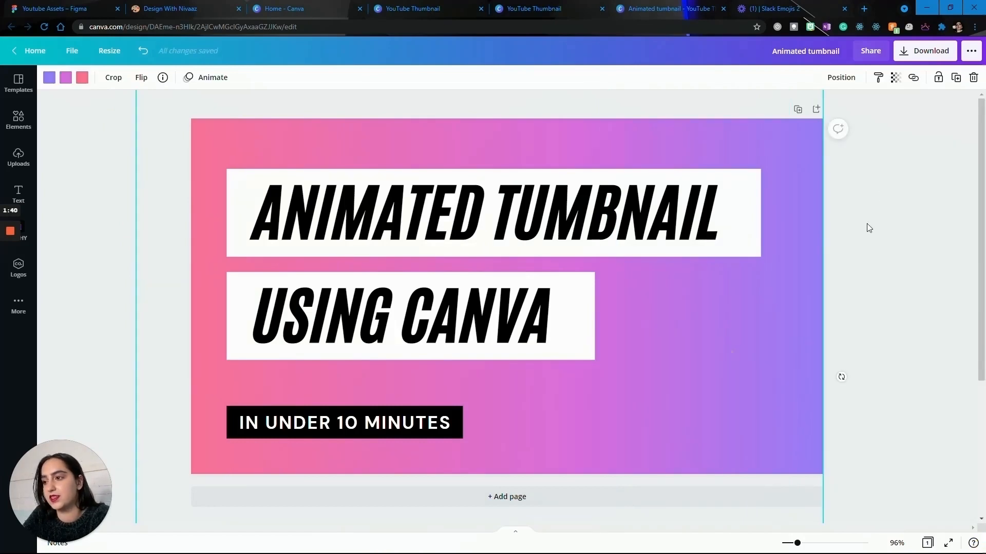
Shrink the "ANIMATED TUMBNAIL" and "USING CANVA" text boxes together and move them up toward the page's upper edge.
{"action": "left_click", "coordinate": [414, 303]}
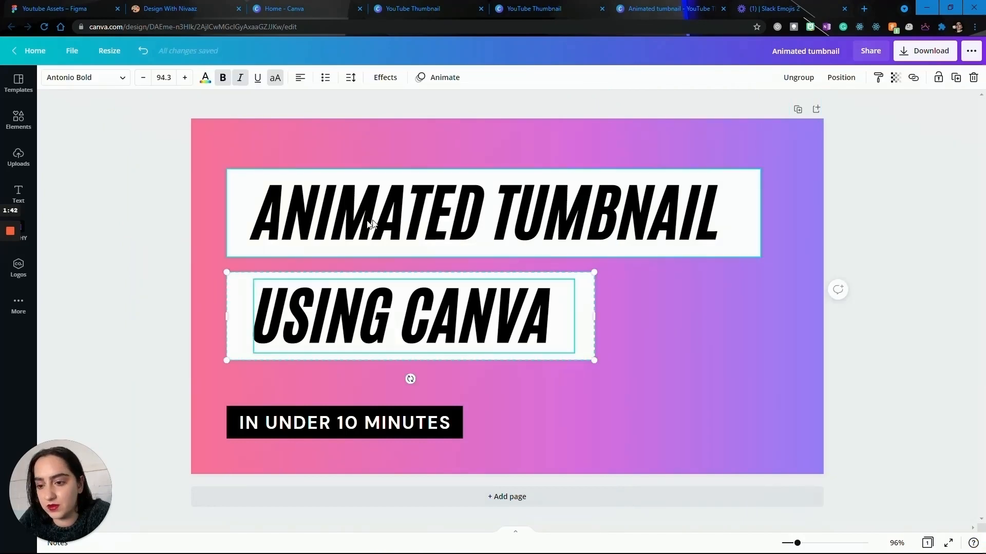
{"action": "left_click", "coordinate": [400, 212], "text": "shift"}
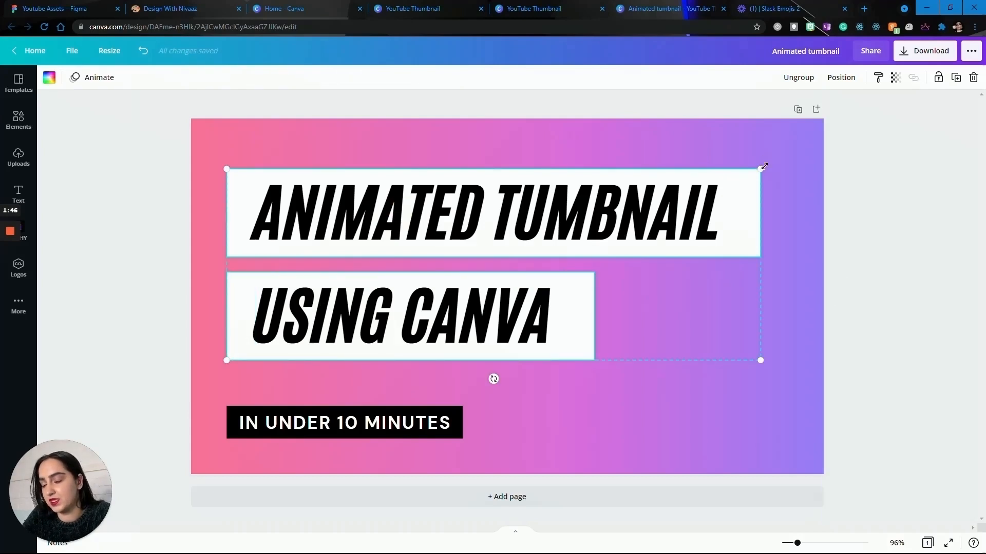
{"action": "left_click_drag", "start_coordinate": [764, 167], "coordinate": [605, 237]}
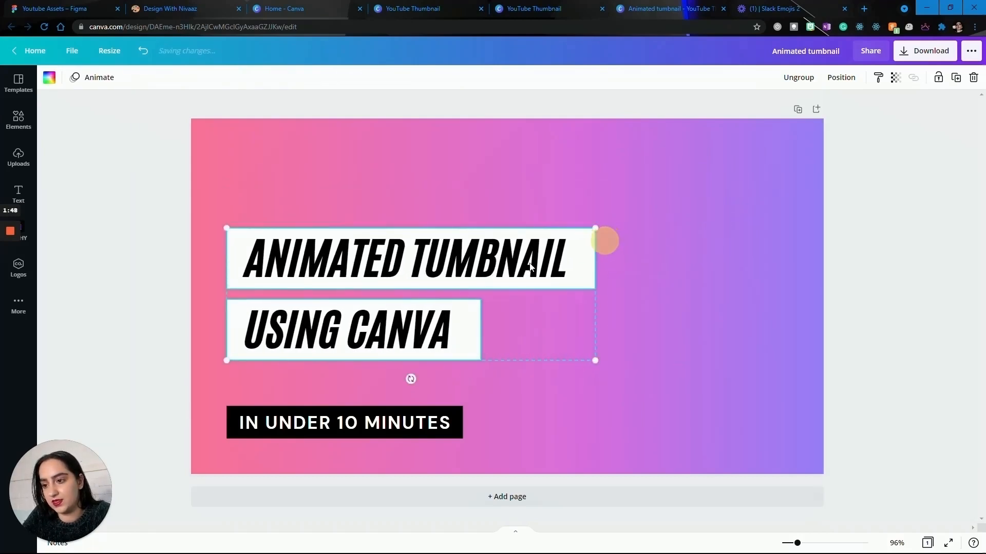
{"action": "left_click_drag", "start_coordinate": [529, 225], "coordinate": [530, 176]}
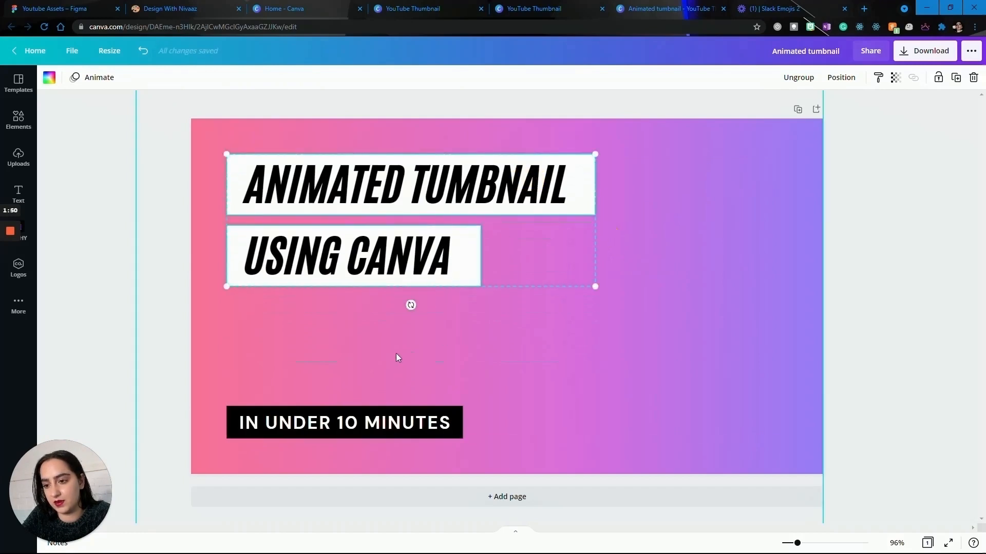
{"action": "left_click", "coordinate": [364, 366]}
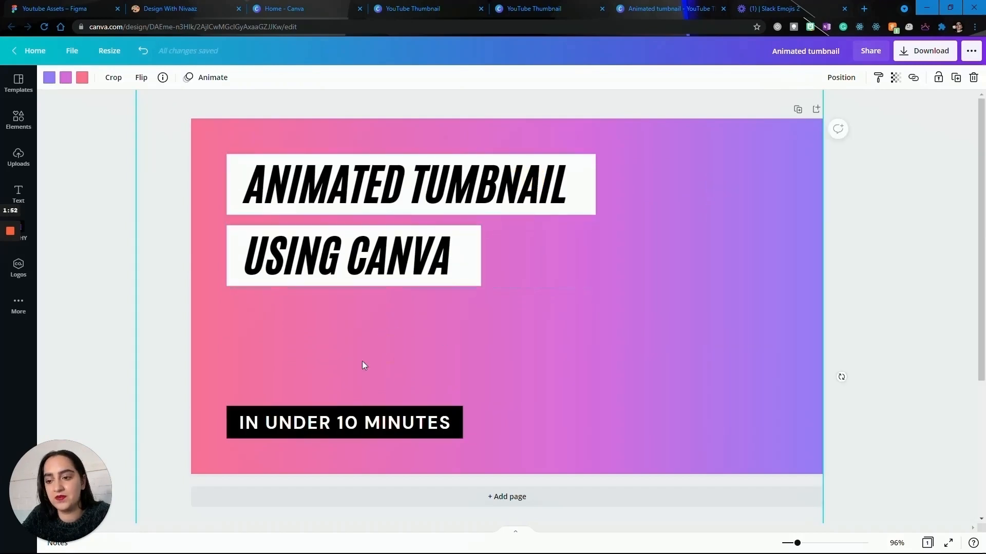
{"action": "left_click", "coordinate": [107, 305]}
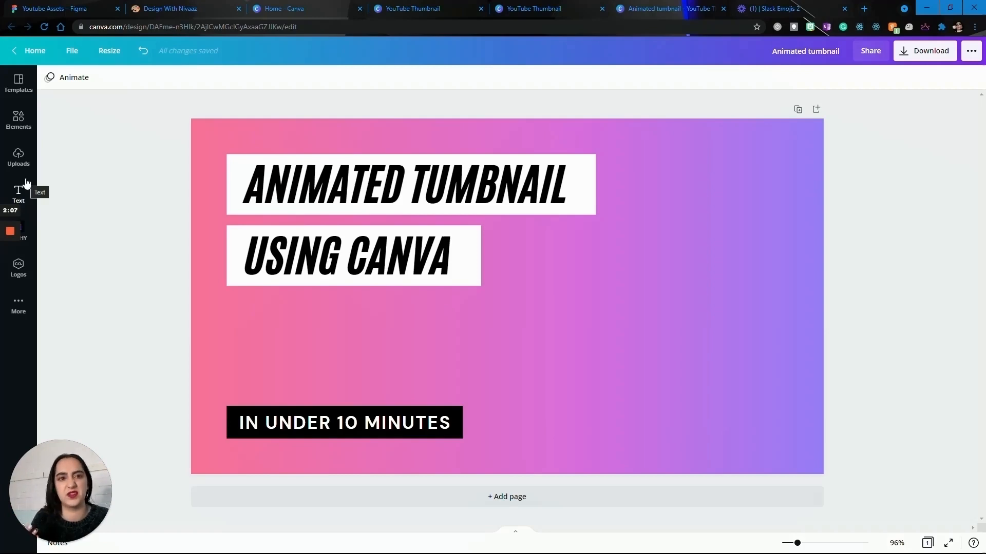
Search the design elements for "youtube".
{"action": "left_click", "coordinate": [18, 117]}
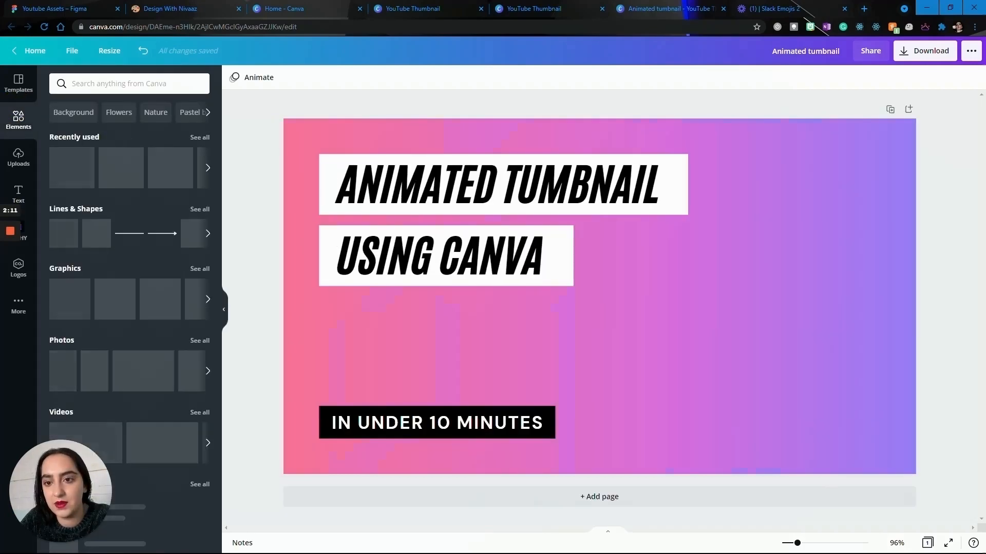
{"action": "left_click", "coordinate": [99, 83]}
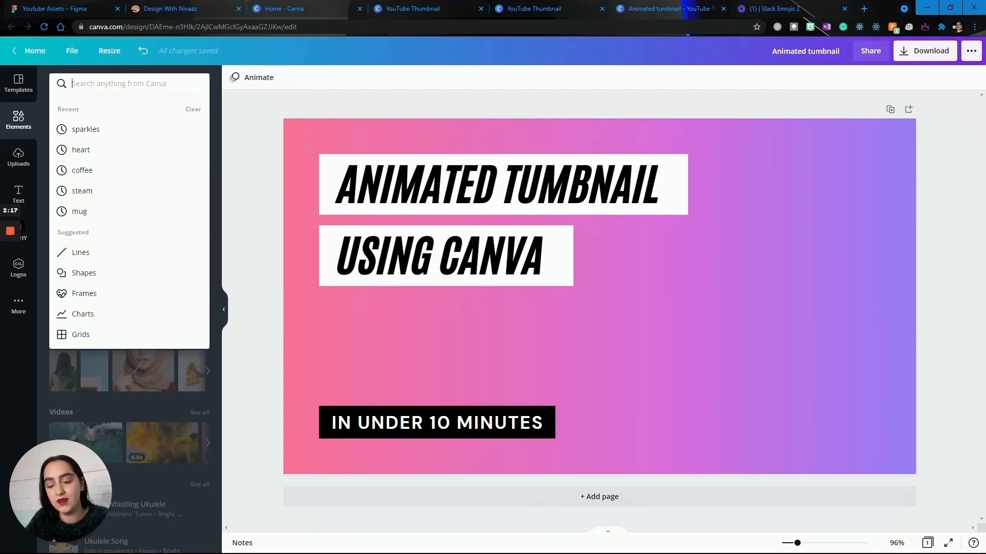
{"action": "type", "text": "youtube"}
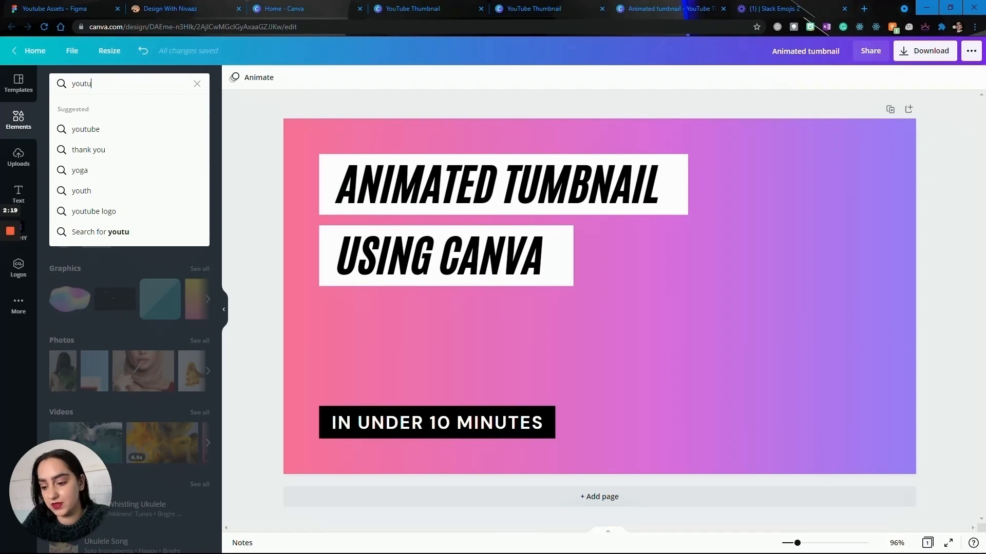
{"action": "key", "text": "Return"}
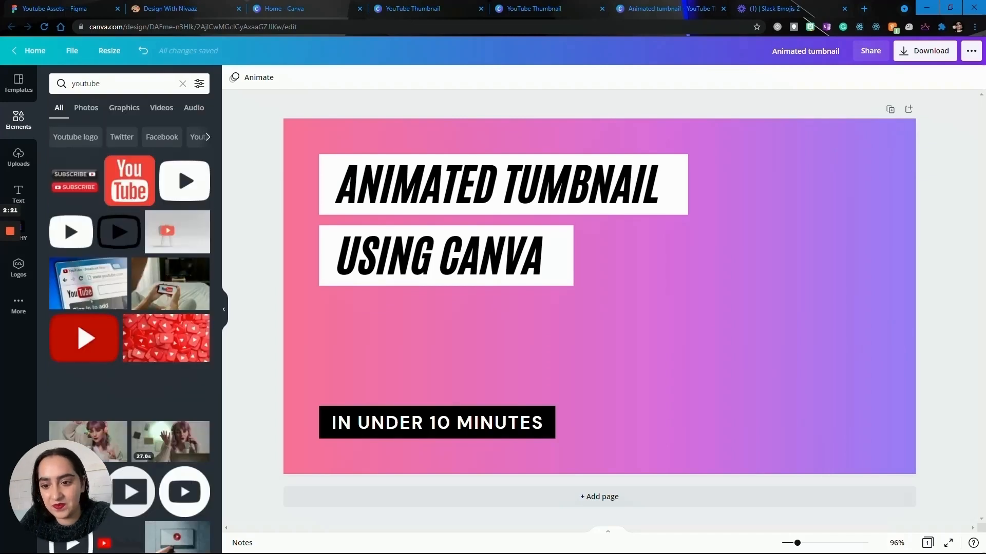
Add the red YouTube play-button graphic, scaled down to a small icon just right of the "ANIMATED TUMBNAIL" heading.
{"action": "left_click", "coordinate": [77, 333]}
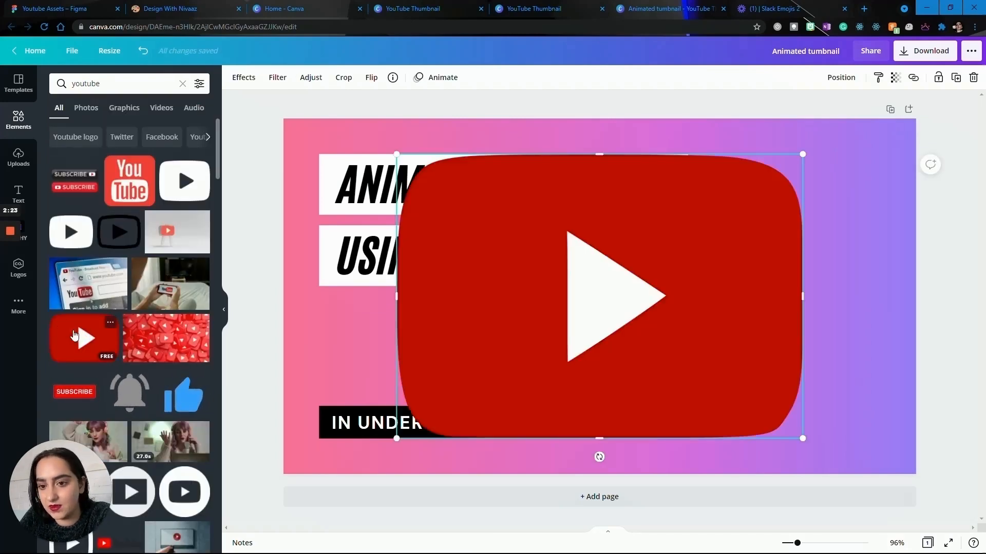
{"action": "left_click_drag", "start_coordinate": [802, 154], "coordinate": [482, 385]}
{"action": "left_click_drag", "start_coordinate": [434, 426], "coordinate": [752, 207]}
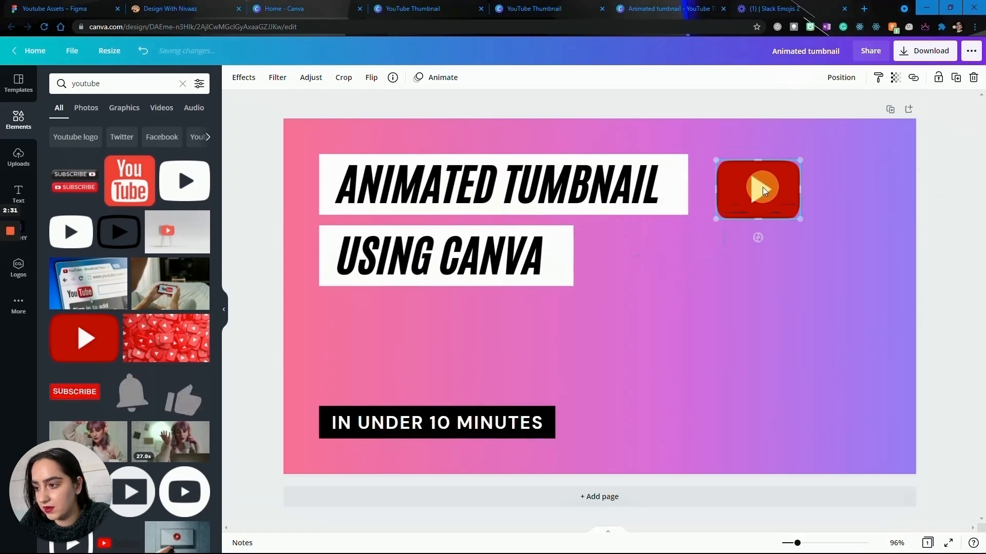
Move the "ANIMATED TUMBNAIL" and "USING CANVA" text boxes down together, leaving room for another heading line above them.
{"action": "left_click", "coordinate": [484, 272]}
{"action": "left_click", "coordinate": [467, 207]}
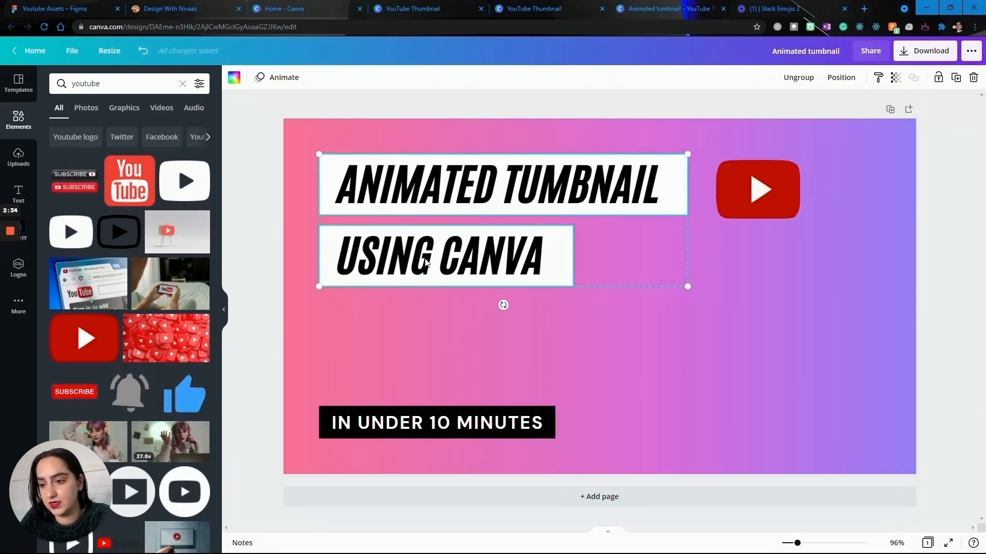
{"action": "left_click", "coordinate": [438, 193], "text": "shift"}
{"action": "left_click", "coordinate": [438, 192], "text": "shift"}
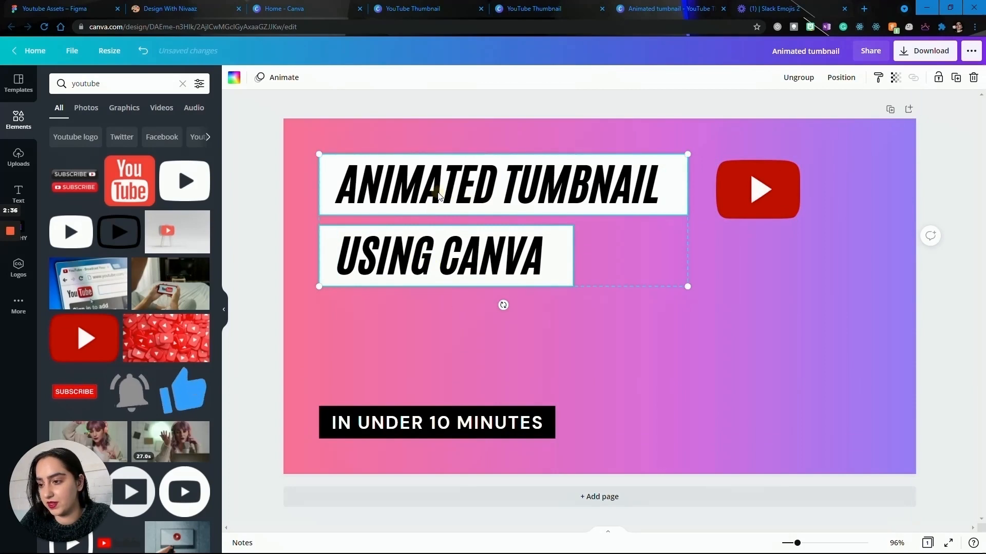
{"action": "left_click", "coordinate": [444, 185]}
{"action": "left_click_drag", "start_coordinate": [444, 189], "coordinate": [446, 259]}
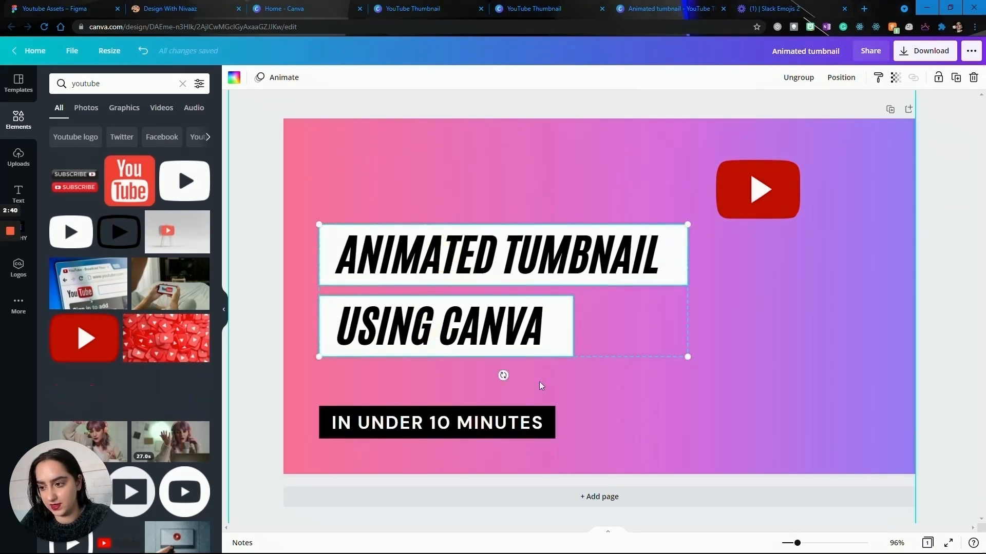
{"action": "left_click", "coordinate": [548, 392]}
{"action": "left_click", "coordinate": [624, 416]}
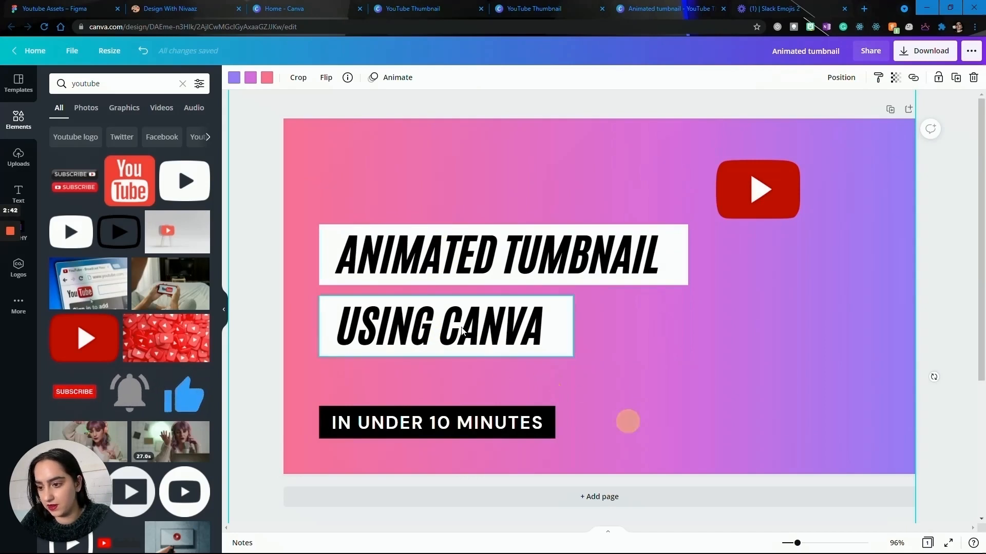
Duplicate the "USING CANVA" text box and place the copy above "ANIMATED TUMBNAIL", aligned with its left edge.
{"action": "left_click", "coordinate": [451, 321]}
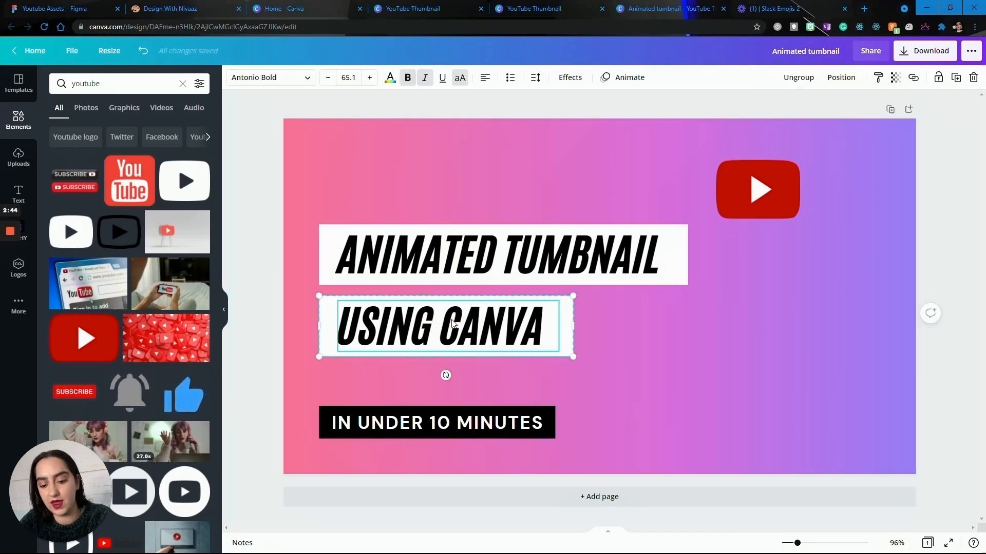
{"action": "key", "text": "ctrl+d"}
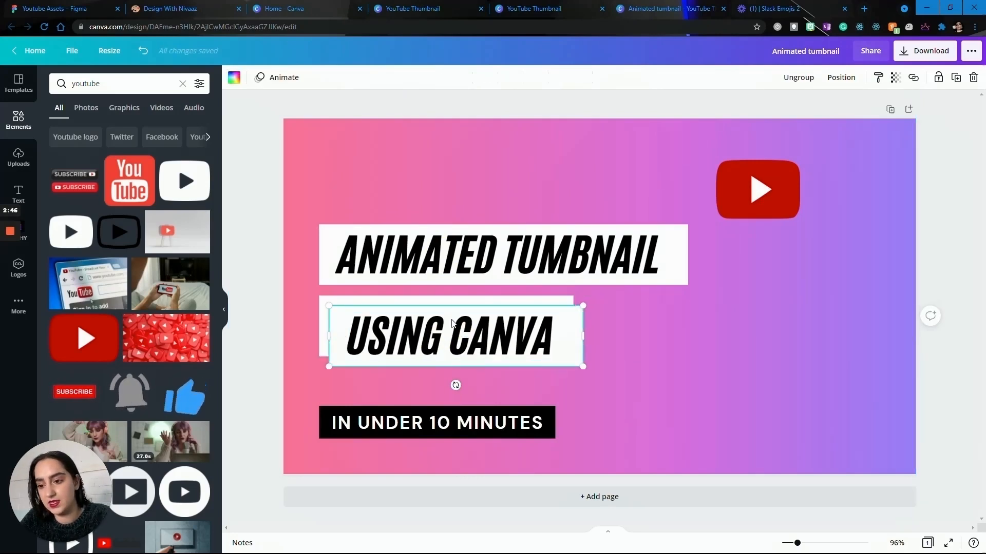
{"action": "left_click_drag", "start_coordinate": [469, 336], "coordinate": [456, 182]}
Replace the text in the uppermost heading box with "YOUTUBE".
{"action": "type", "text": "YO"}
{"action": "key", "text": "BackSpace"}
{"action": "key", "text": "BackSpace"}
{"action": "type", "text": "DOE"}
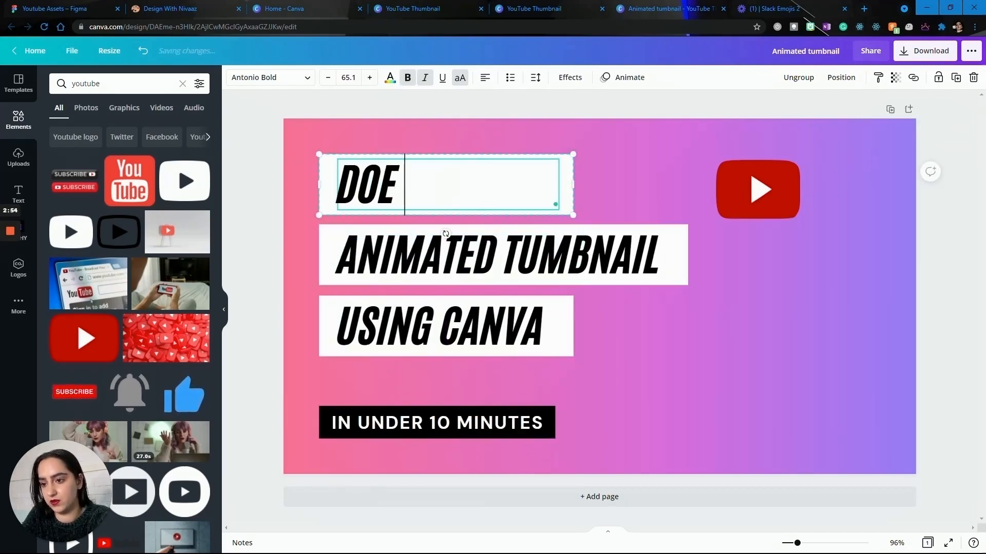
{"action": "key", "text": "BackSpace"}
{"action": "key", "text": "BackSpace"}
{"action": "key", "text": "BackSpace"}
{"action": "type", "text": "FOR YOUR"}
{"action": "key", "text": "BackSpace"}
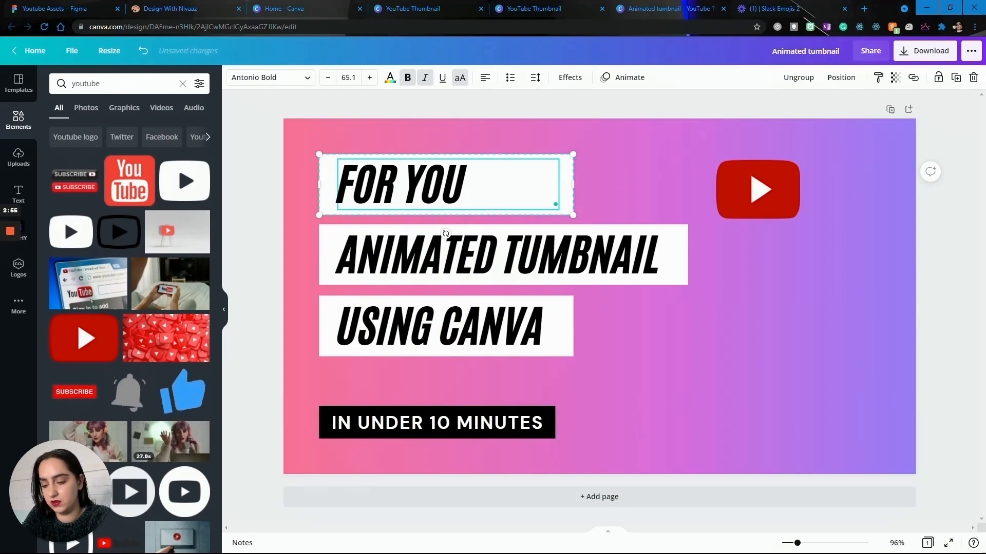
{"action": "type", "text": "TUBE"}
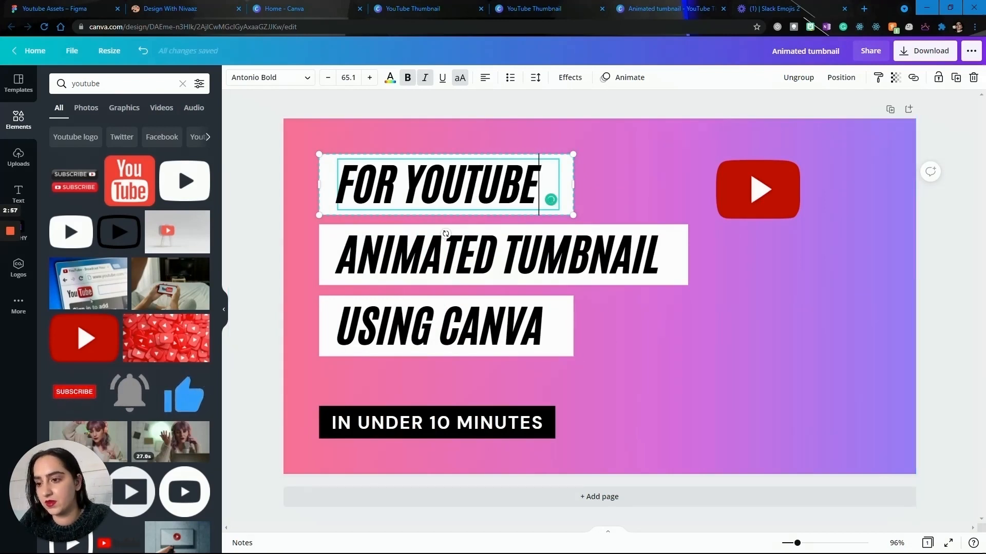
{"action": "left_click", "coordinate": [407, 184]}
{"action": "key", "text": "BackSpace"}
{"action": "key", "text": "BackSpace"}
{"action": "key", "text": "BackSpace"}
{"action": "key", "text": "BackSpace"}
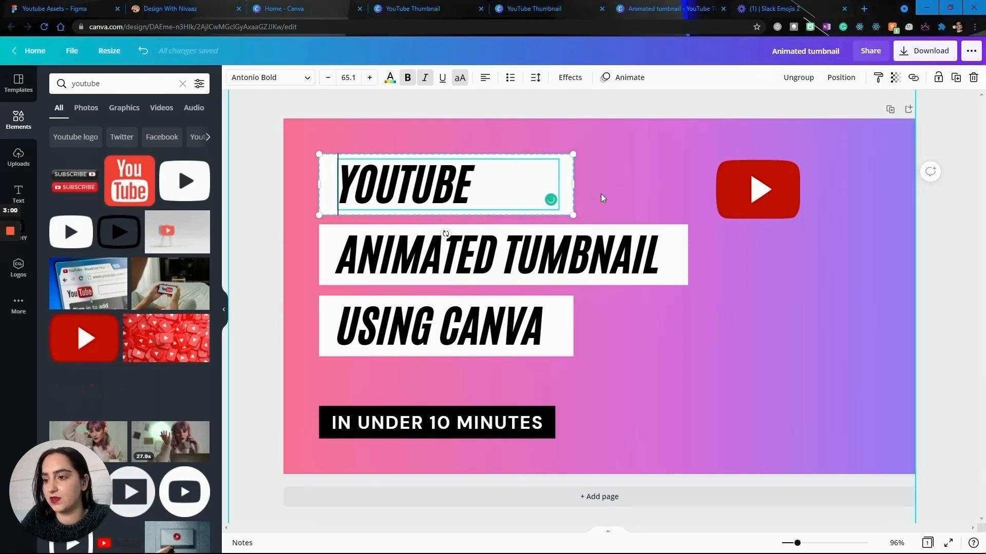
Narrow the white box behind "YOUTUBE" to bring it closer to the word's width.
{"action": "left_click", "coordinate": [602, 197]}
{"action": "left_click", "coordinate": [542, 191]}
{"action": "left_click_drag", "start_coordinate": [573, 185], "coordinate": [505, 184]}
{"action": "left_click", "coordinate": [714, 337]}
Shrink the red play-button graphic and place it just right of the "YOUTUBE" box, trimming that box to fit the word.
{"action": "left_click_drag", "start_coordinate": [764, 186], "coordinate": [567, 187]}
{"action": "left_click", "coordinate": [612, 334]}
{"action": "left_click_drag", "start_coordinate": [599, 155], "coordinate": [482, 184]}
{"action": "left_click", "coordinate": [493, 198]}
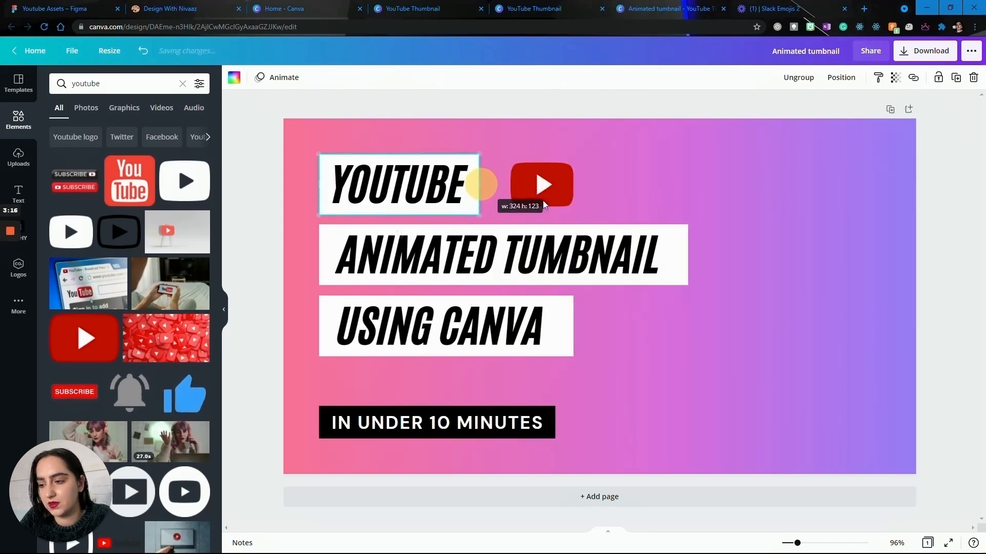
{"action": "left_click", "coordinate": [614, 255]}
{"action": "left_click", "coordinate": [669, 202]}
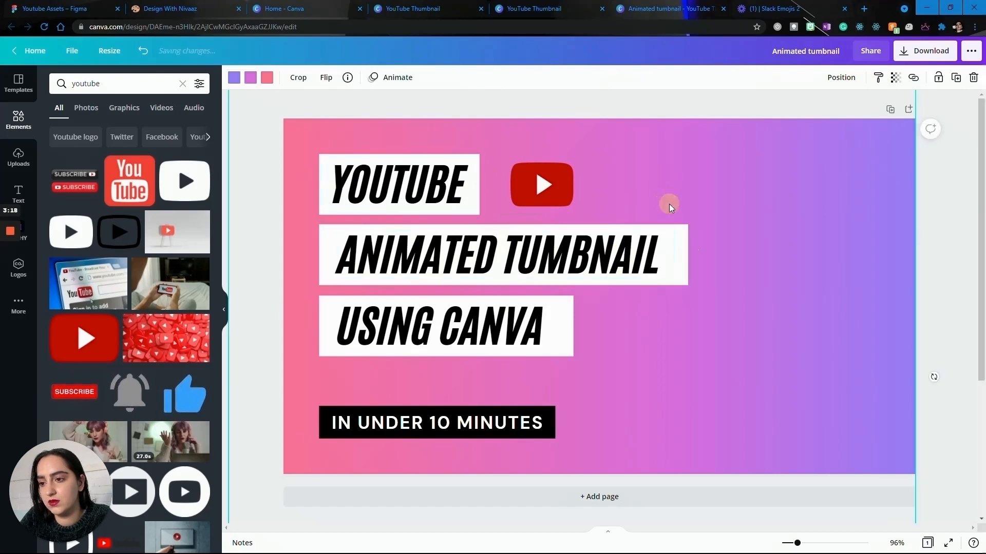
{"action": "left_click_drag", "start_coordinate": [560, 182], "coordinate": [542, 185]}
Search the elements for "canva" and add the round teal Canva logo, scaled down, just right of the "USING CANVA" box.
{"action": "double_click", "coordinate": [156, 84]}
{"action": "type", "text": "canva"}
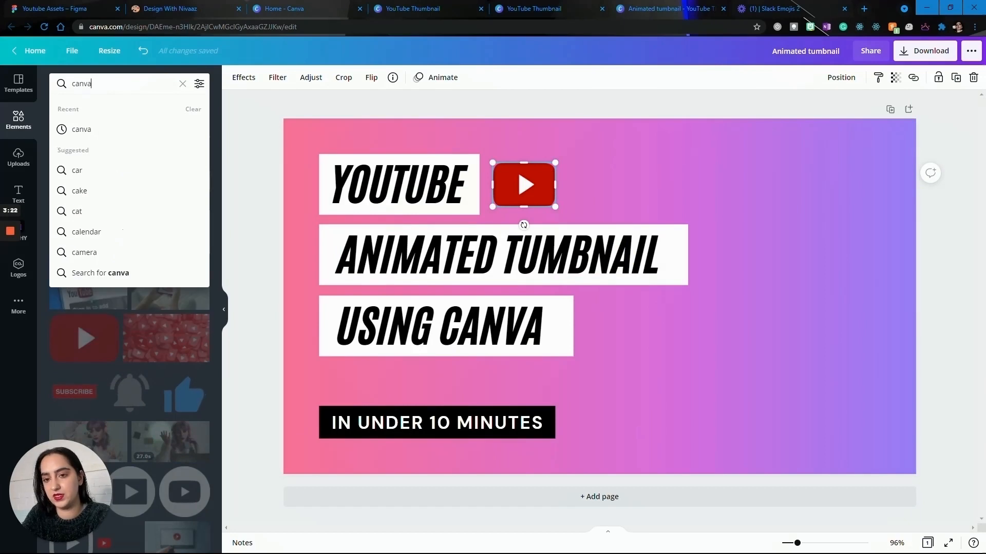
{"action": "key", "text": "Return"}
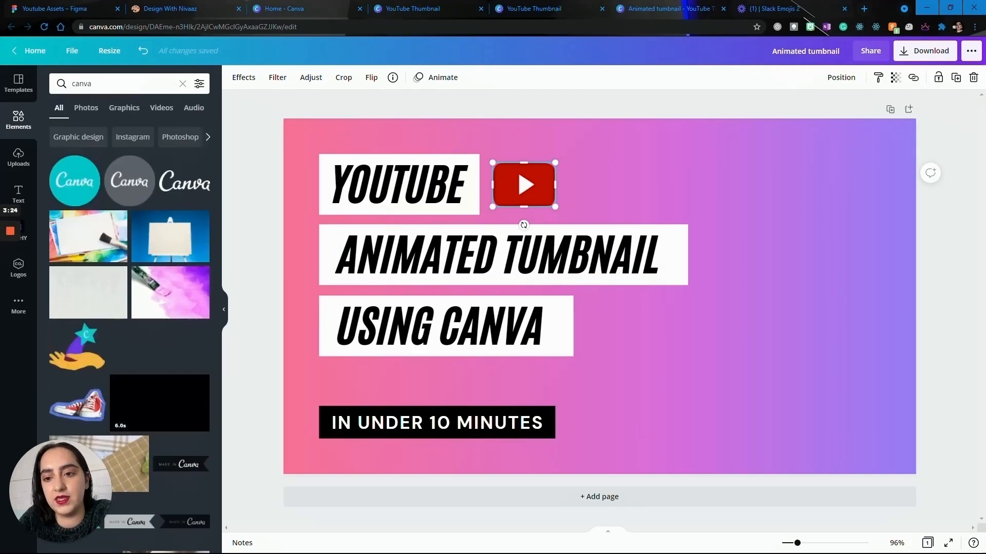
{"action": "left_click", "coordinate": [178, 363]}
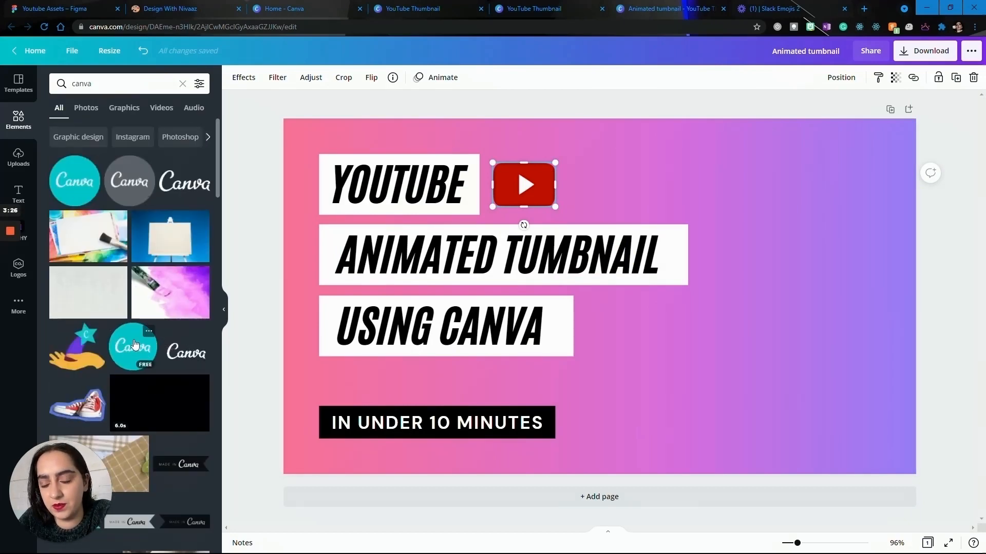
{"action": "left_click_drag", "start_coordinate": [742, 154], "coordinate": [515, 368]}
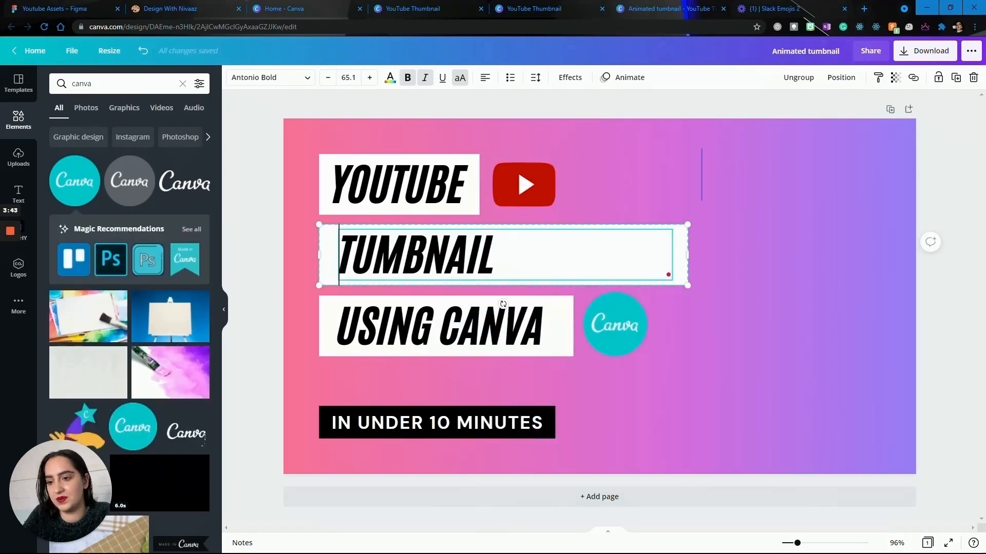
Change the middle heading to "THUMBNAIL" and narrow its white box to fit the word.
{"action": "type", "text": "H"}
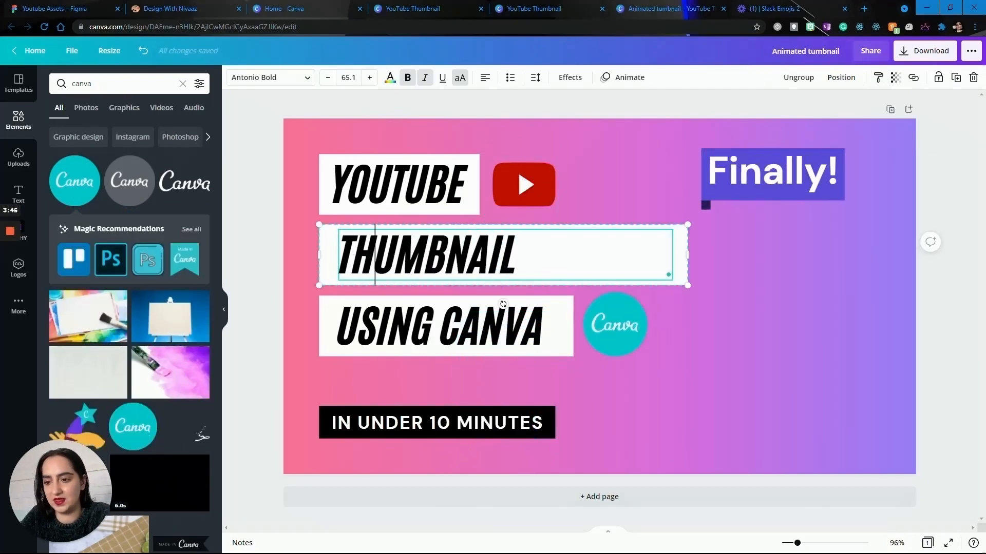
{"action": "left_click", "coordinate": [736, 288]}
{"action": "left_click", "coordinate": [672, 267]}
{"action": "left_click_drag", "start_coordinate": [688, 254], "coordinate": [539, 256]}
{"action": "left_click", "coordinate": [650, 257]}
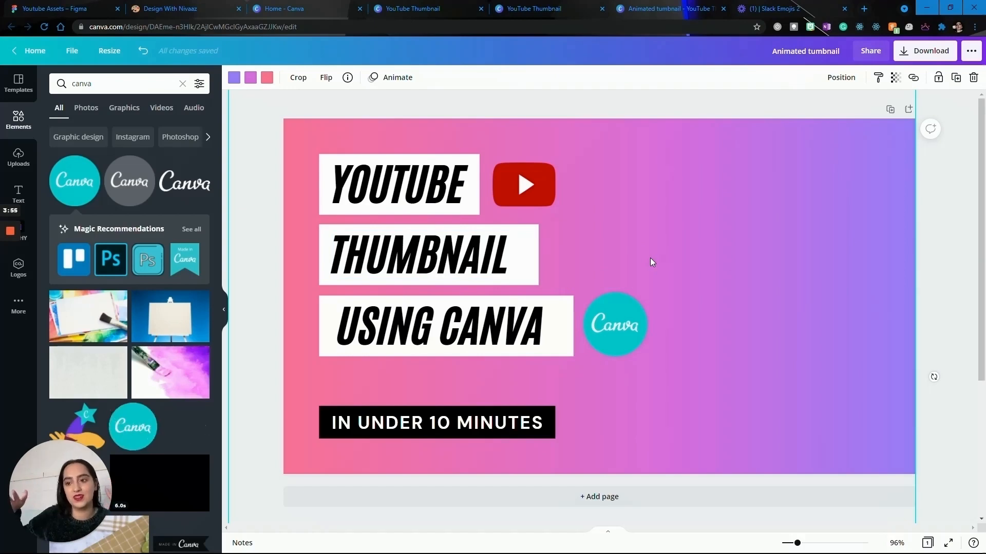
{"action": "left_click", "coordinate": [512, 275]}
{"action": "left_click", "coordinate": [481, 347]}
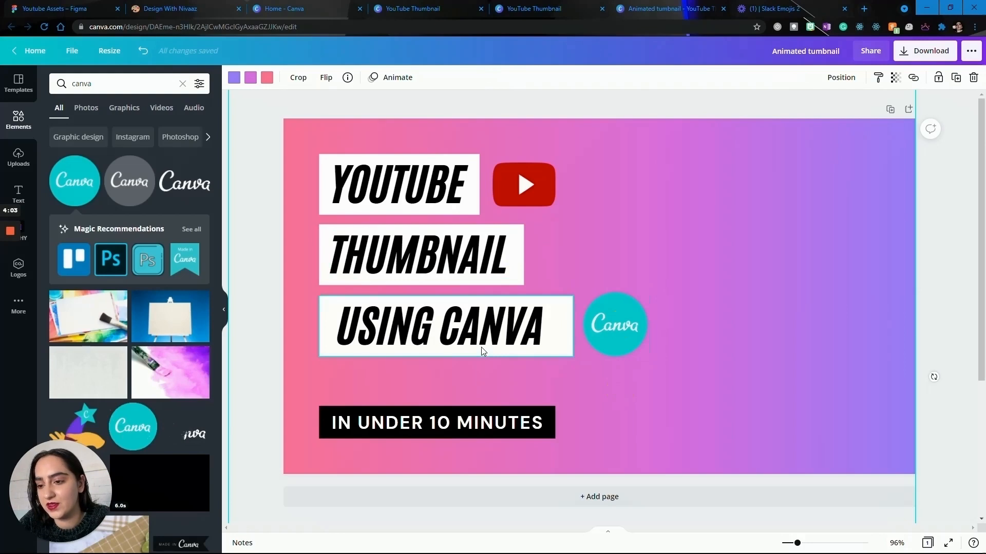
{"action": "left_click", "coordinate": [399, 325]}
{"action": "left_click", "coordinate": [392, 110]}
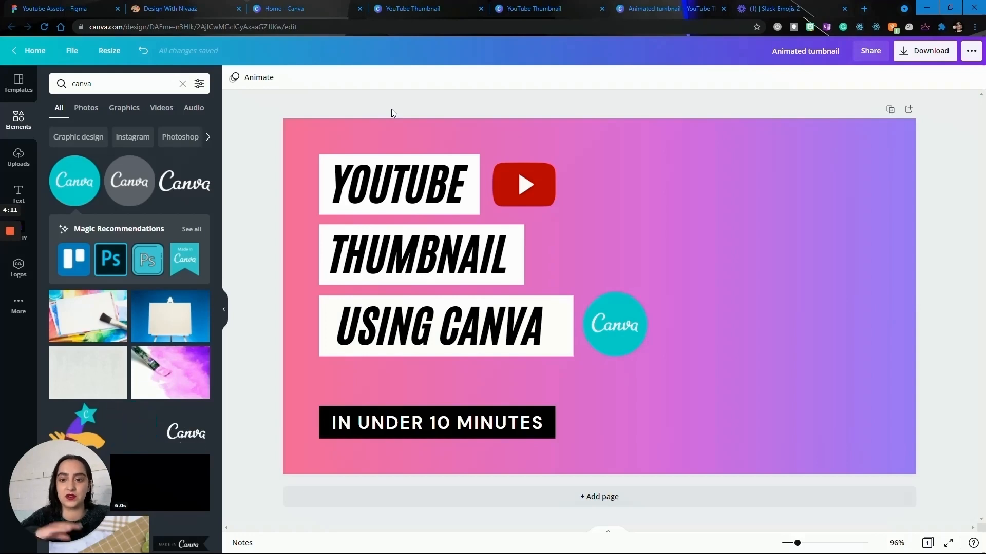
Add the uploaded green-sweater portrait to the right half of the thumbnail and delete the other portrait from the page.
{"action": "left_click", "coordinate": [18, 156]}
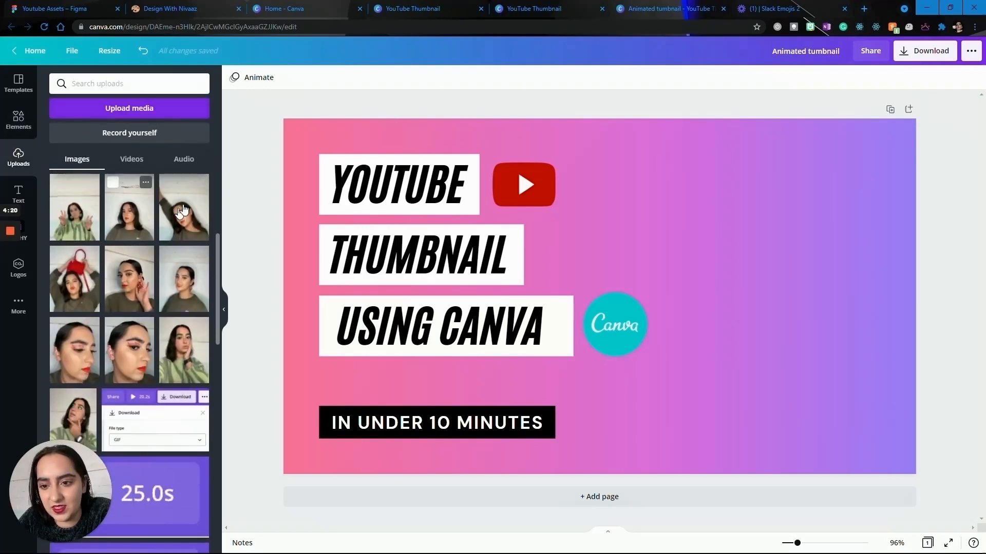
{"action": "left_click", "coordinate": [184, 350]}
{"action": "left_click_drag", "start_coordinate": [686, 270], "coordinate": [808, 259]}
{"action": "left_click", "coordinate": [574, 323]}
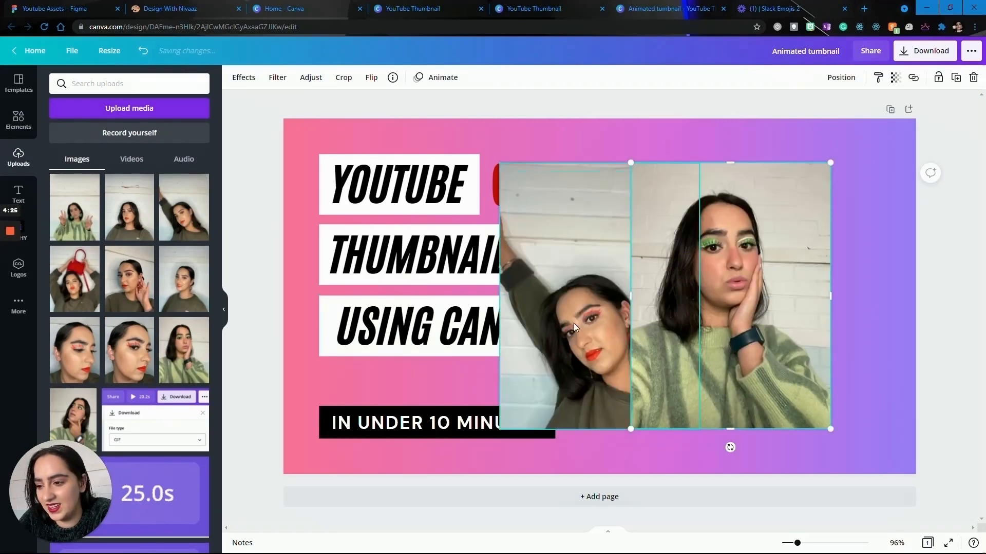
{"action": "key", "text": "Delete"}
Remove the background from the green-sweater portrait and flip the photo horizontally.
{"action": "left_click", "coordinate": [223, 310]}
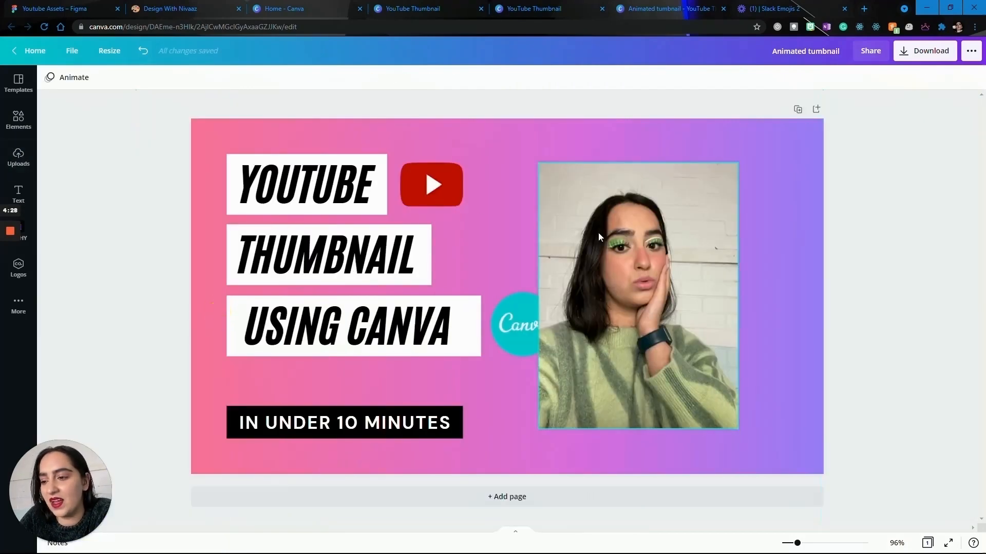
{"action": "left_click", "coordinate": [604, 236]}
{"action": "left_click", "coordinate": [60, 78]}
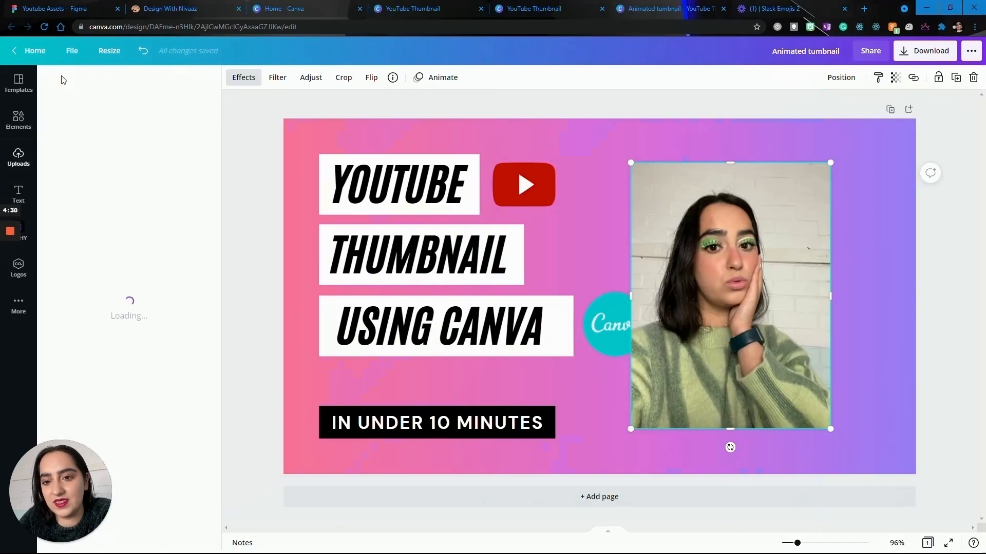
{"action": "left_click", "coordinate": [112, 149]}
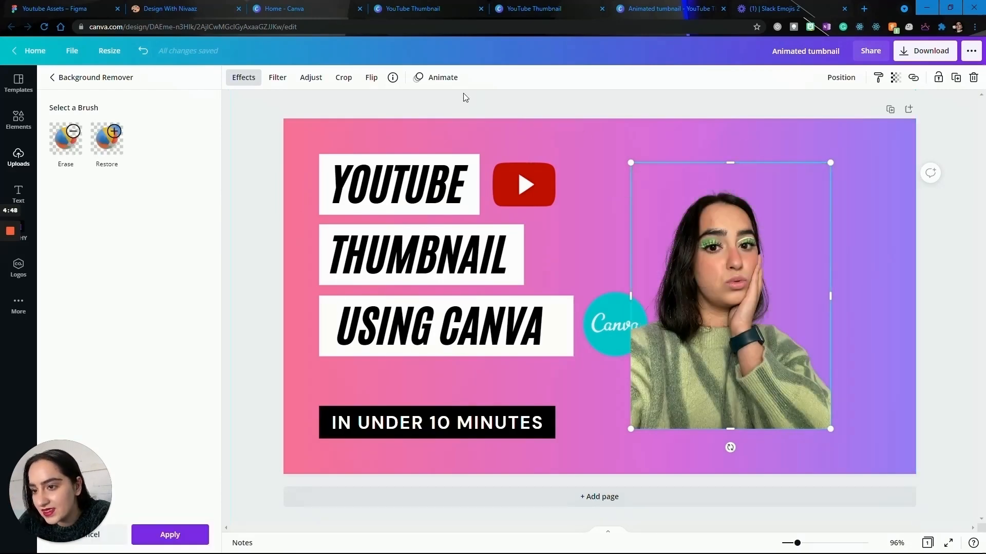
{"action": "left_click", "coordinate": [371, 78]}
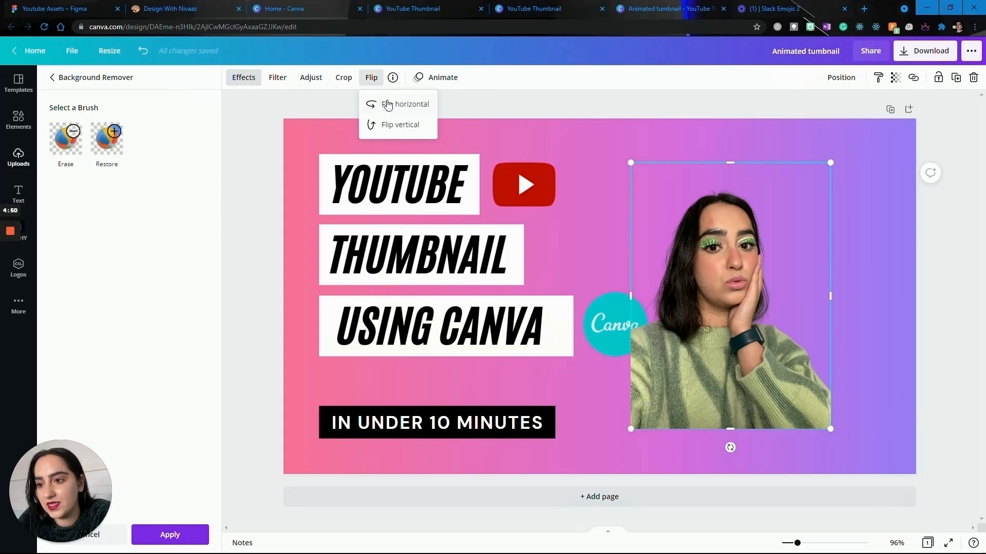
{"action": "left_click", "coordinate": [385, 104]}
{"action": "left_click", "coordinate": [534, 108]}
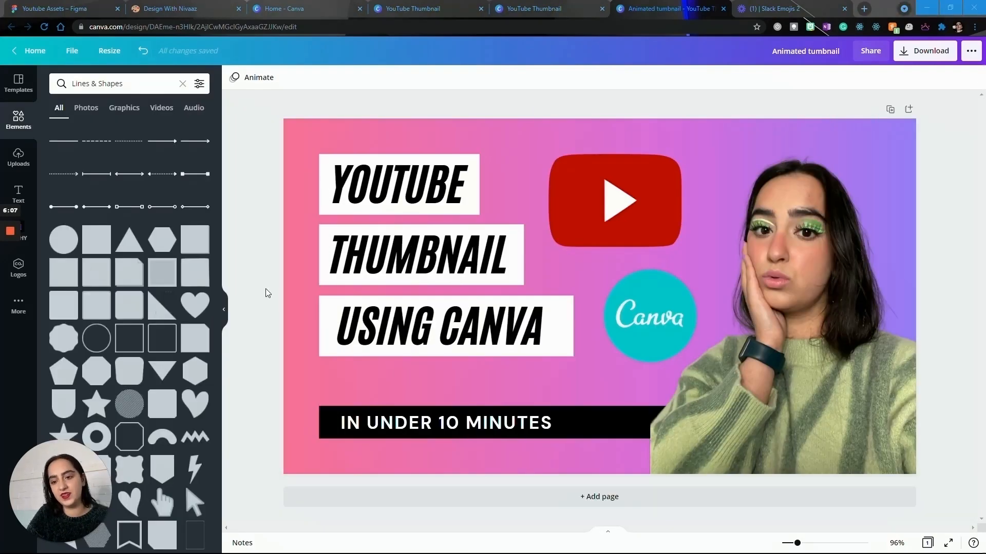
{"action": "left_click", "coordinate": [266, 288]}
{"action": "left_click", "coordinate": [394, 410]}
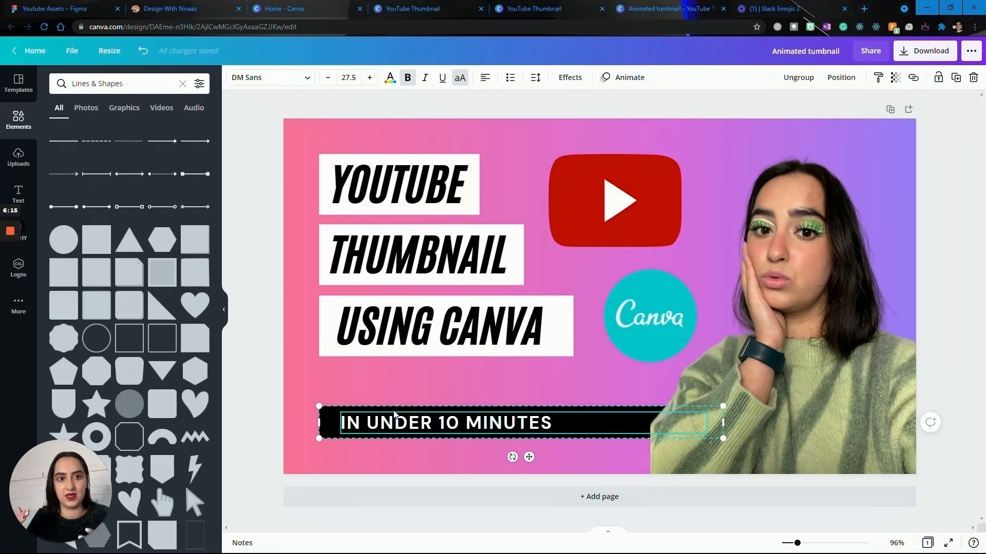
{"action": "left_click", "coordinate": [615, 202]}
{"action": "left_click", "coordinate": [662, 262]}
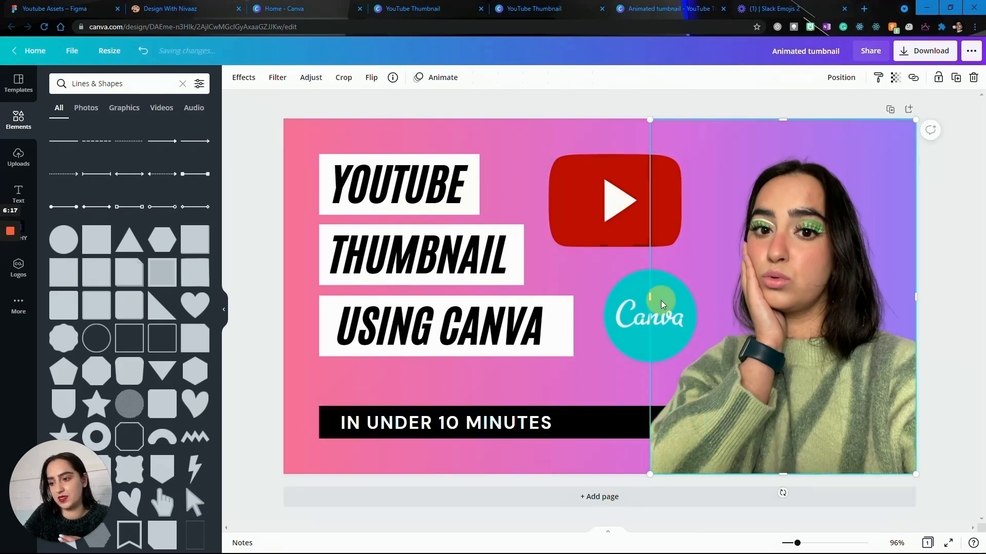
{"action": "left_click", "coordinate": [622, 335]}
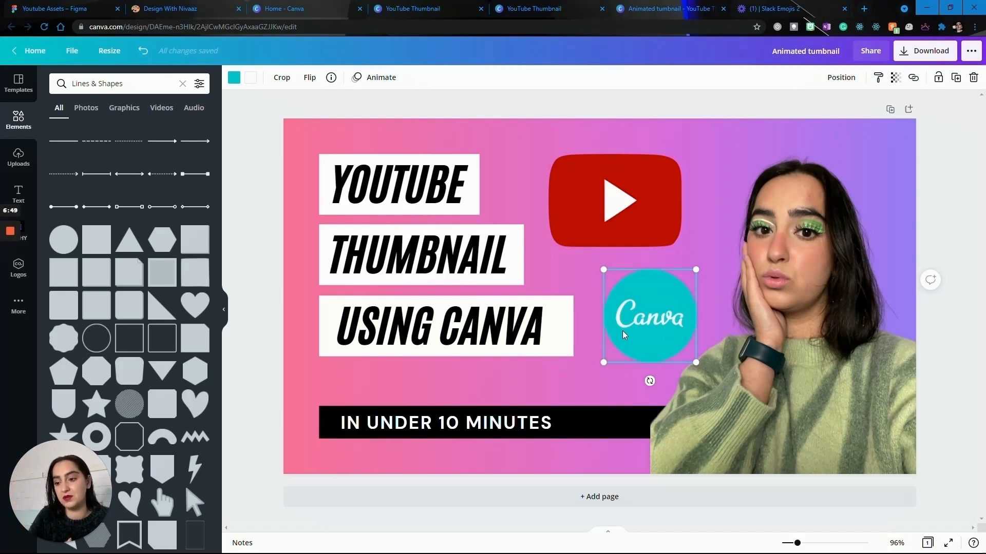
{"action": "left_click", "coordinate": [544, 478]}
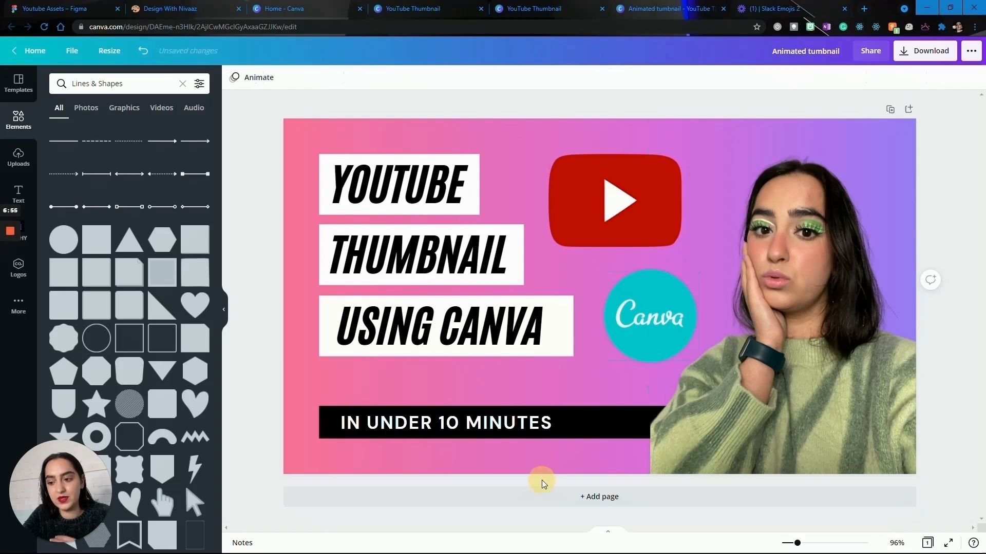
Apply the Pan photo animation to the red YouTube play-button graphic.
{"action": "left_click", "coordinate": [617, 200]}
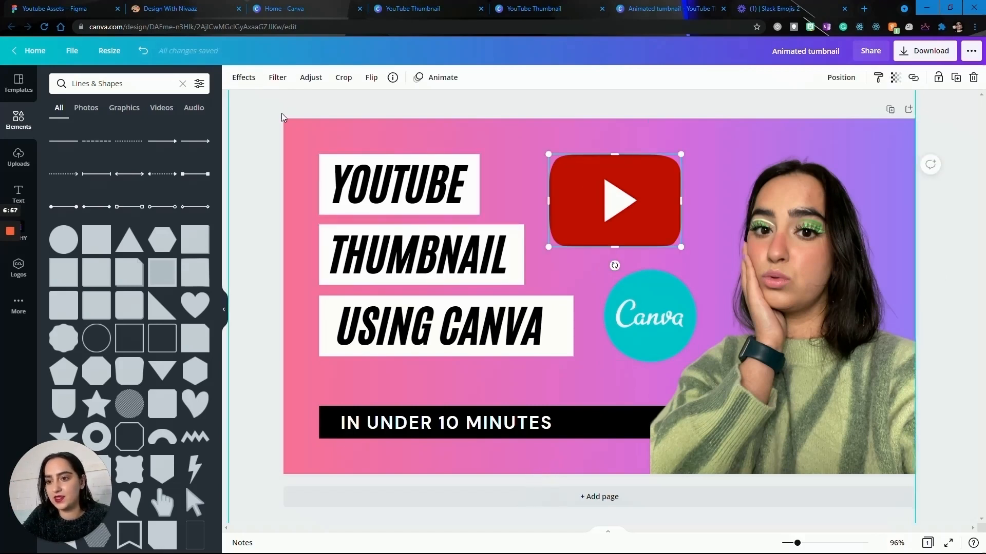
{"action": "left_click", "coordinate": [443, 78]}
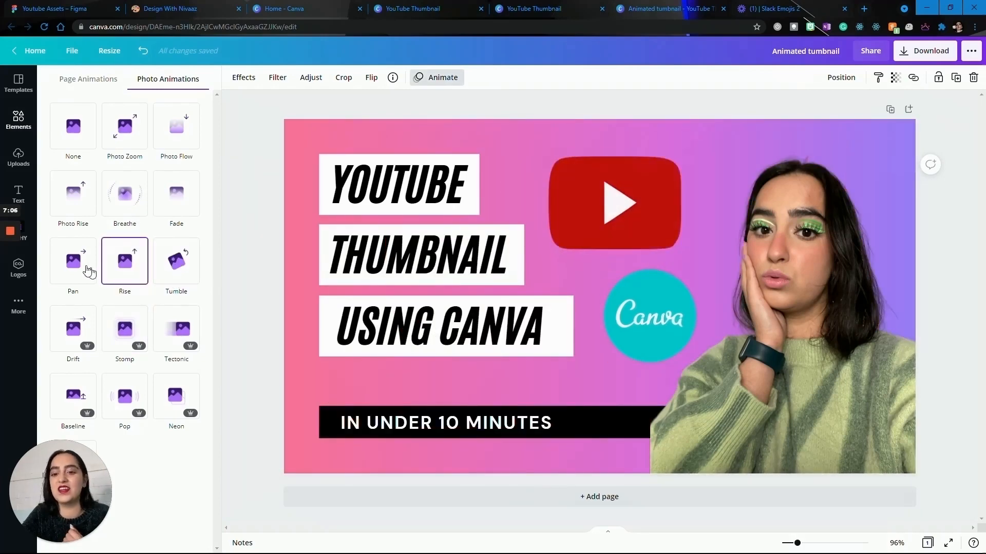
{"action": "left_click", "coordinate": [77, 270]}
{"action": "left_click", "coordinate": [77, 270]}
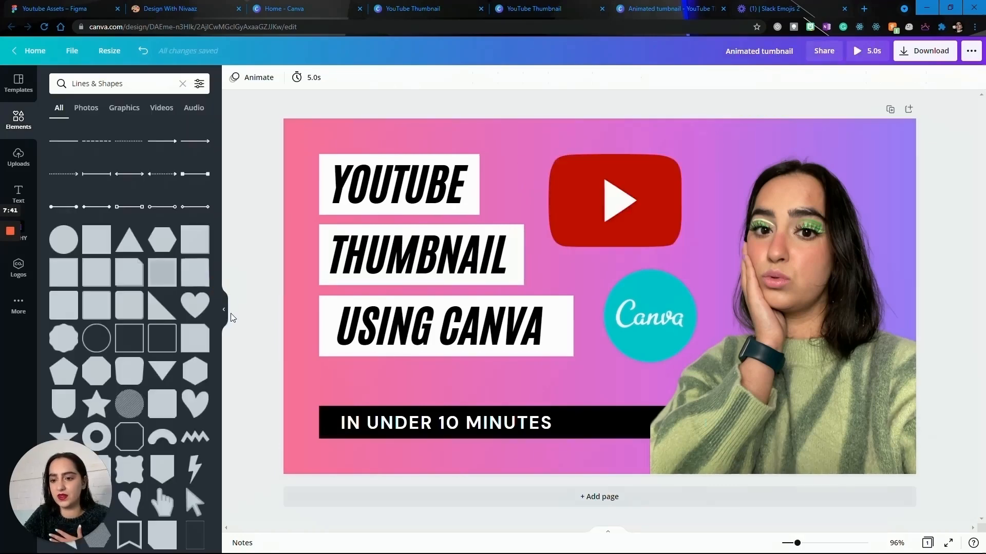
{"action": "left_click", "coordinate": [224, 313]}
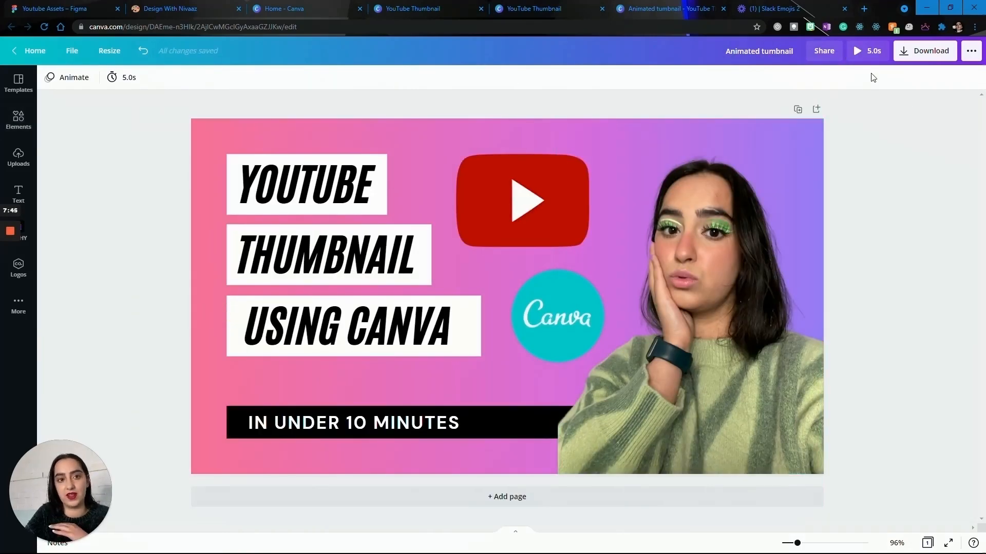
Play the thumbnail preview to check the graphic's animation, and return to the editor.
{"action": "left_click", "coordinate": [873, 54]}
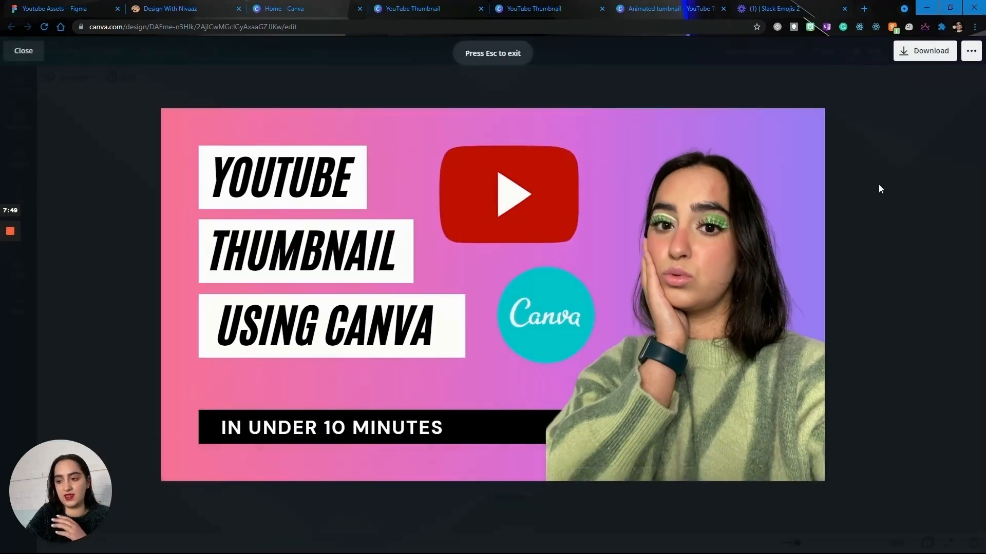
{"action": "key", "text": "Escape"}
Search the elements for "arrow" and show more stickers by Canva Original Stickers from the sketchy right arrow's details.
{"action": "left_click", "coordinate": [20, 122]}
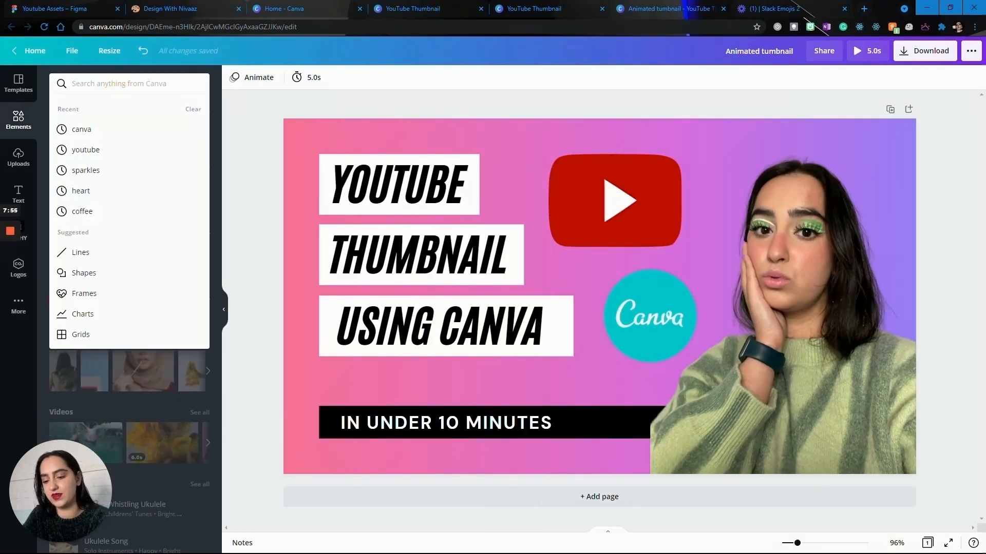
{"action": "type", "text": "arrow"}
{"action": "key", "text": "Return"}
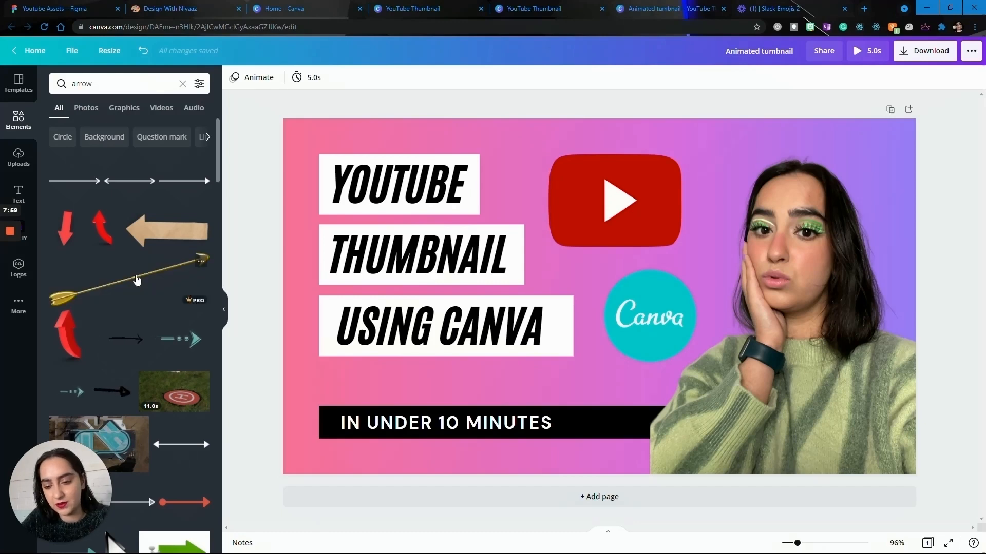
{"action": "scroll", "coordinate": [136, 279], "scroll_direction": "down", "scroll_amount": 2}
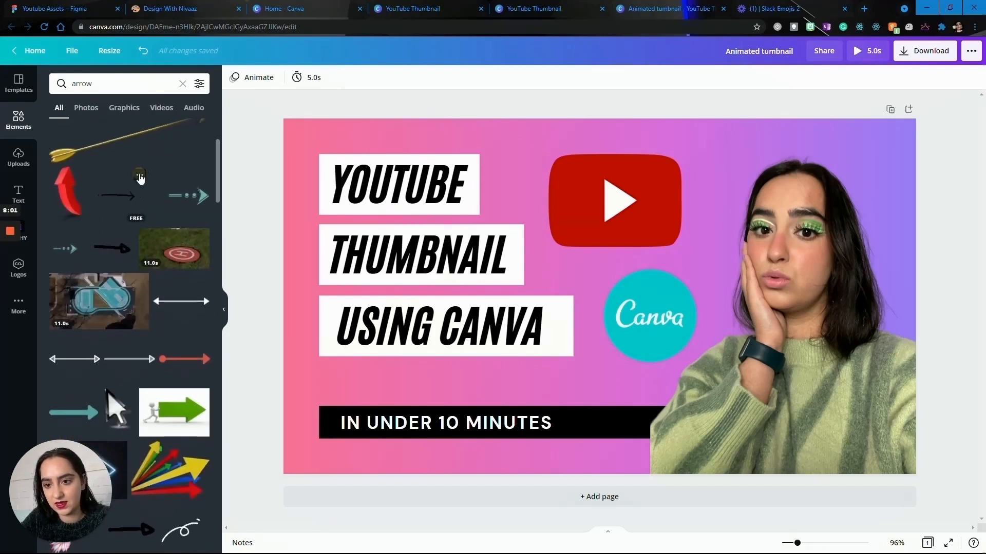
{"action": "left_click", "coordinate": [141, 177]}
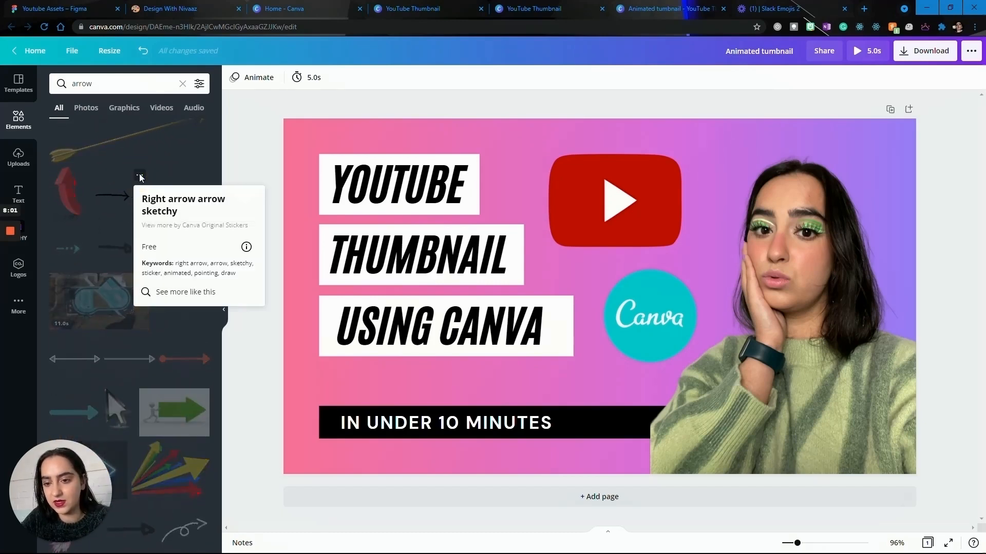
{"action": "left_click", "coordinate": [204, 225]}
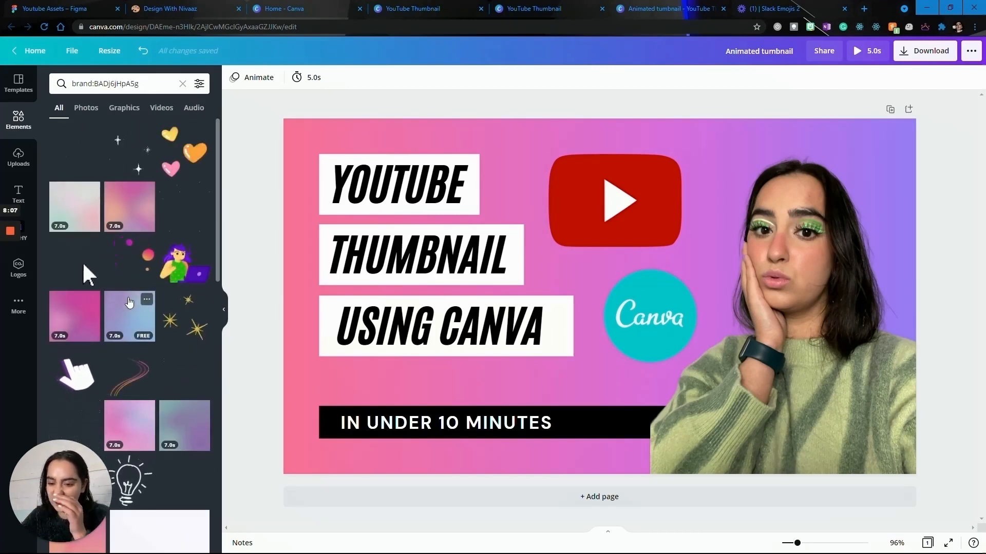
Add the animated curved-lines sticker, enlarge it over the portrait and send it backward so it sits behind her.
{"action": "left_click", "coordinate": [129, 302]}
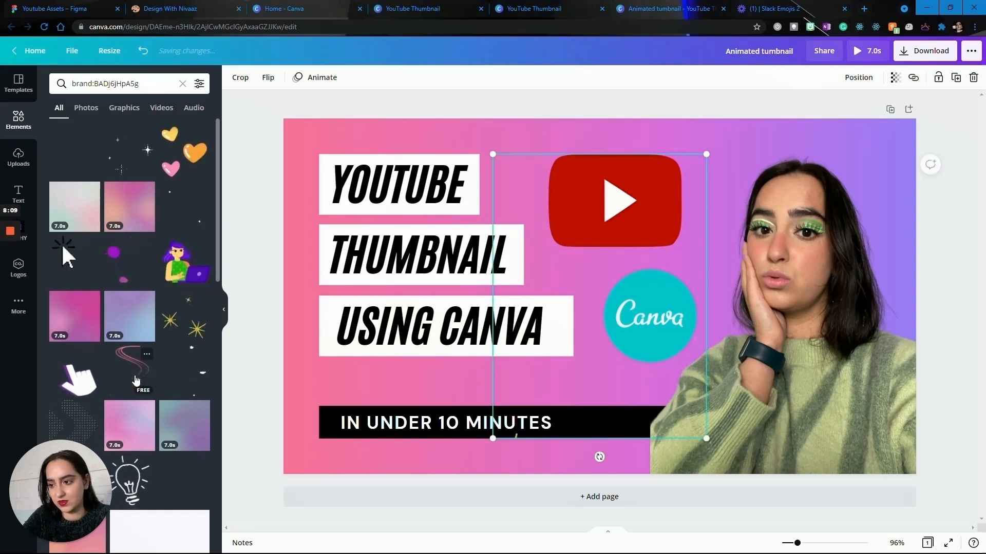
{"action": "left_click_drag", "start_coordinate": [707, 154], "coordinate": [810, 83]}
{"action": "left_click_drag", "start_coordinate": [721, 201], "coordinate": [874, 276]}
{"action": "left_click", "coordinate": [859, 77]}
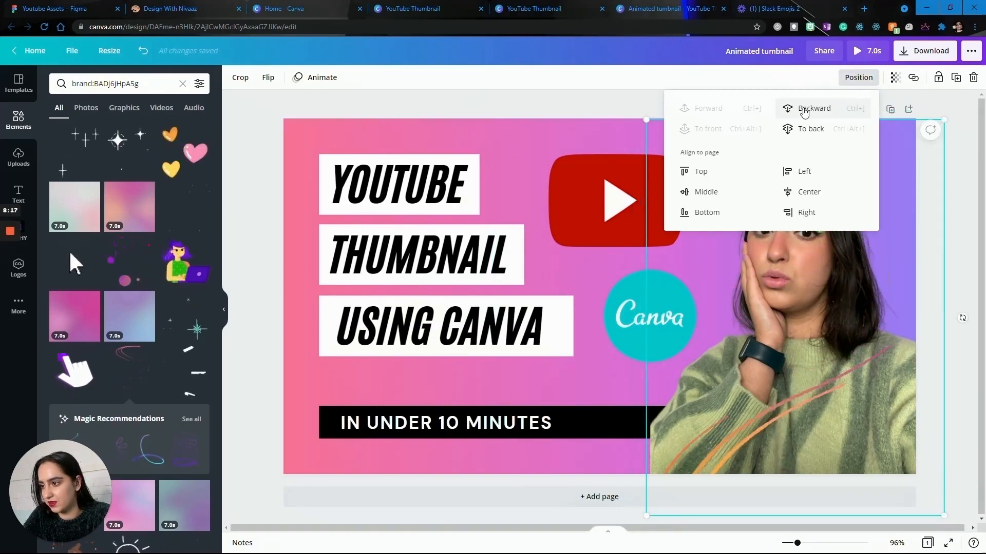
{"action": "left_click", "coordinate": [804, 109]}
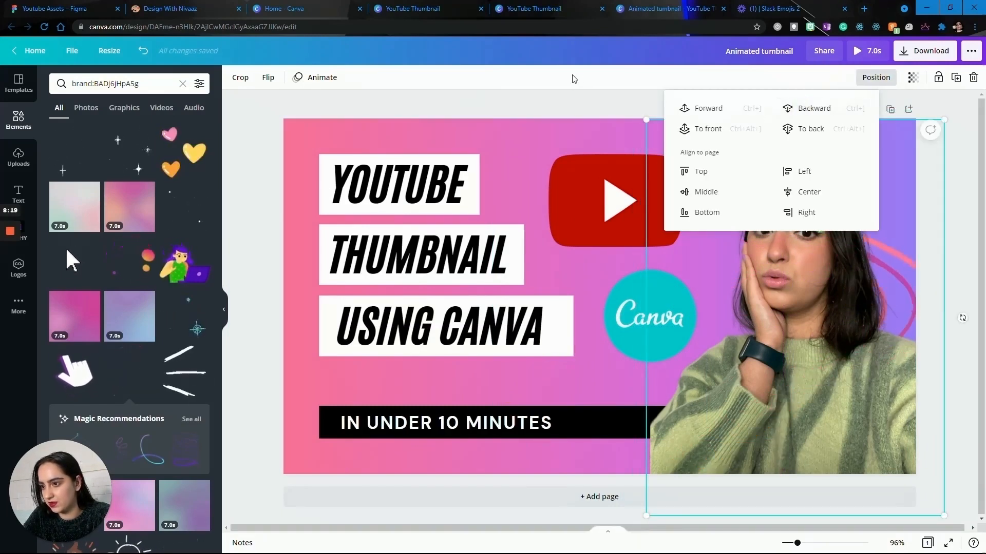
{"action": "left_click", "coordinate": [569, 99]}
{"action": "left_click", "coordinate": [567, 96]}
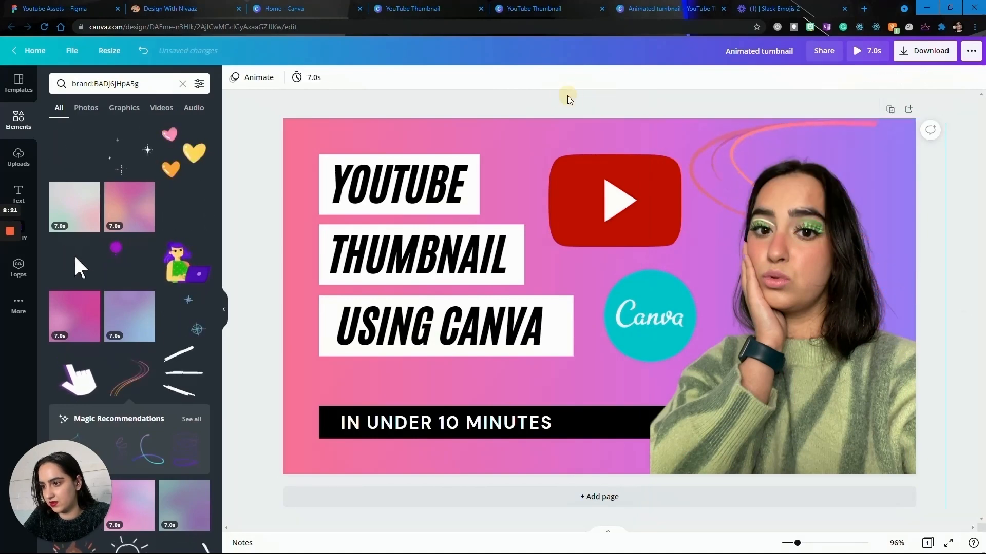
Play the thumbnail preview to check the curved-lines sticker behind the portrait.
{"action": "left_click", "coordinate": [862, 51]}
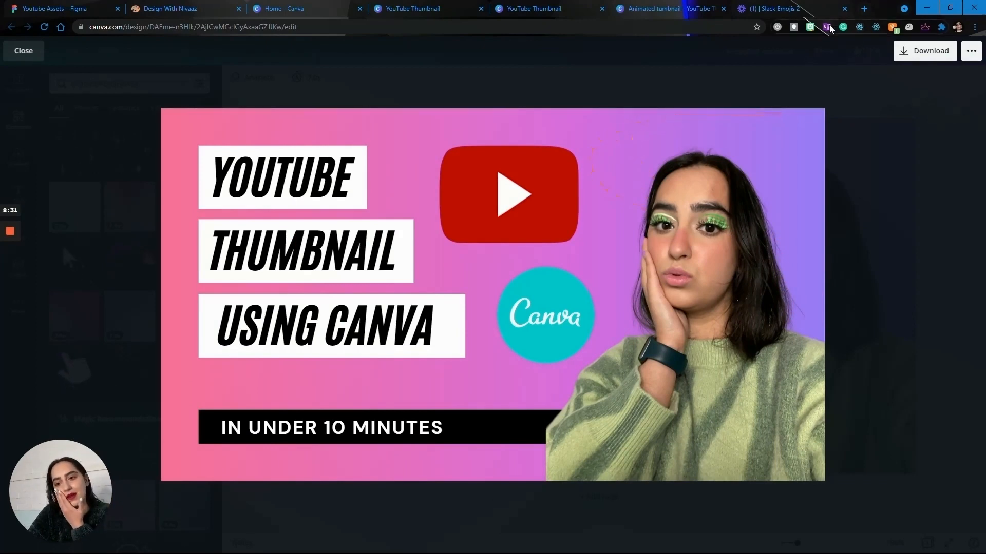
{"action": "key", "text": "Escape"}
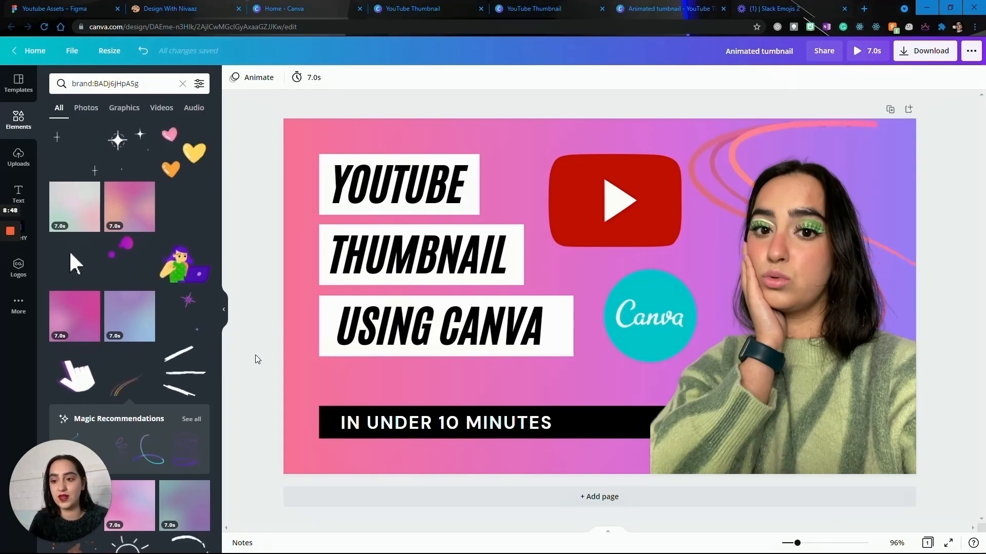
{"action": "left_click", "coordinate": [378, 186]}
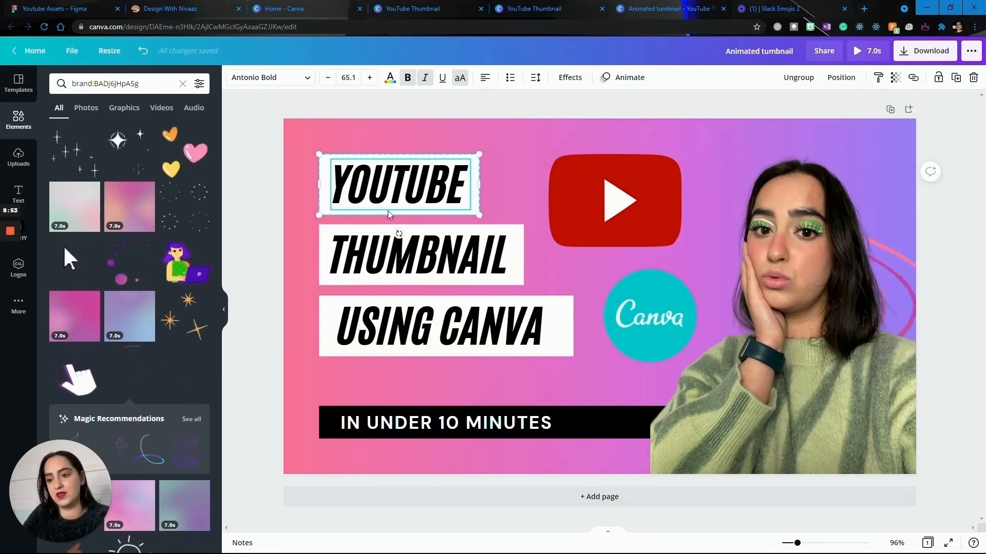
{"action": "left_click", "coordinate": [375, 260], "text": "shift"}
{"action": "left_click", "coordinate": [387, 315], "text": "shift"}
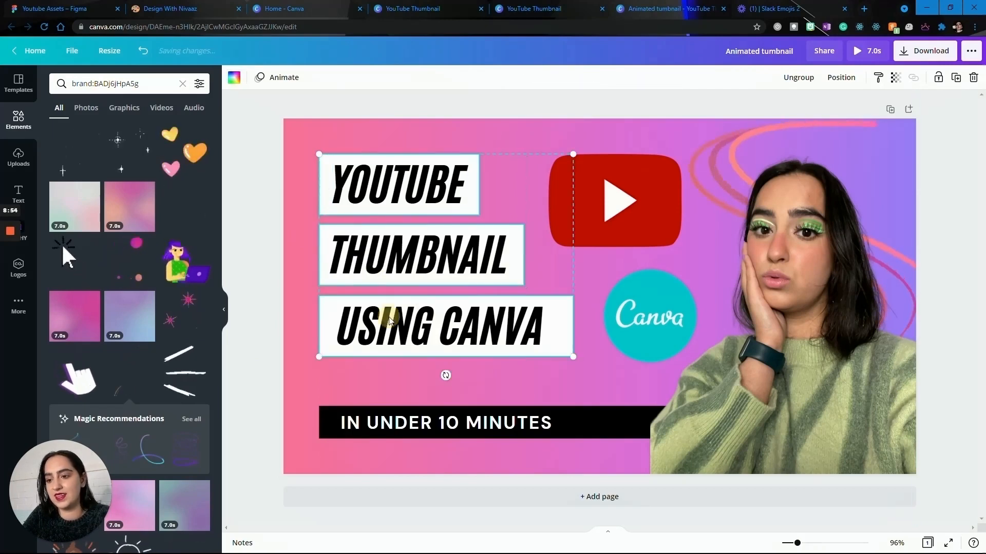
{"action": "left_click", "coordinate": [296, 244]}
Apply the Block text animation to the "YOUTUBE", "THUMBNAIL" and "USING CANVA" headings.
{"action": "left_click", "coordinate": [390, 185]}
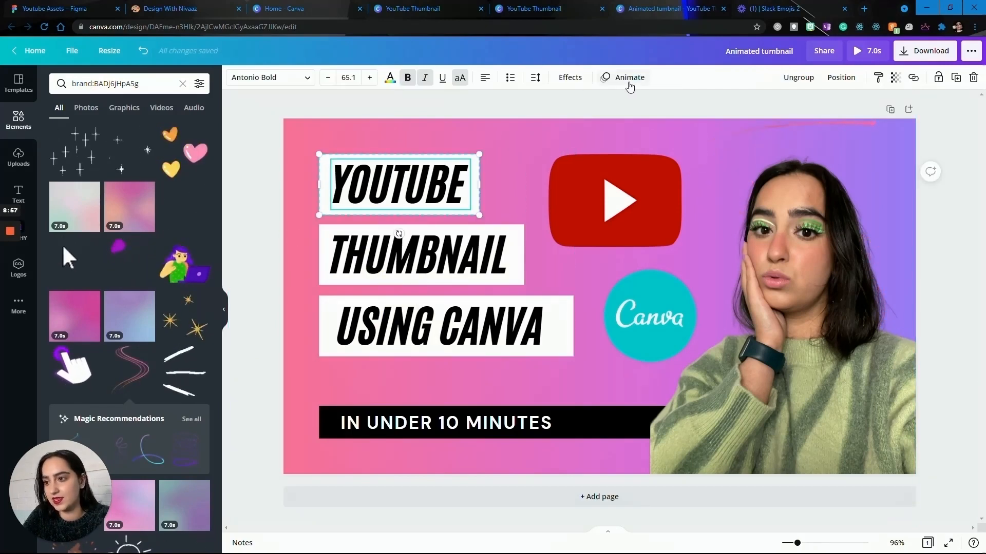
{"action": "left_click", "coordinate": [629, 78]}
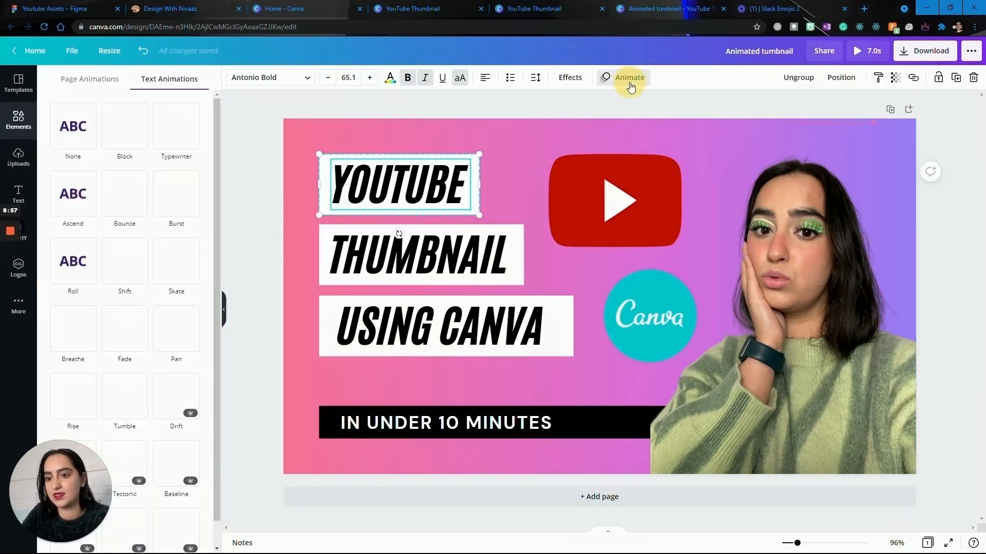
{"action": "left_click", "coordinate": [132, 134]}
{"action": "left_click", "coordinate": [378, 242]}
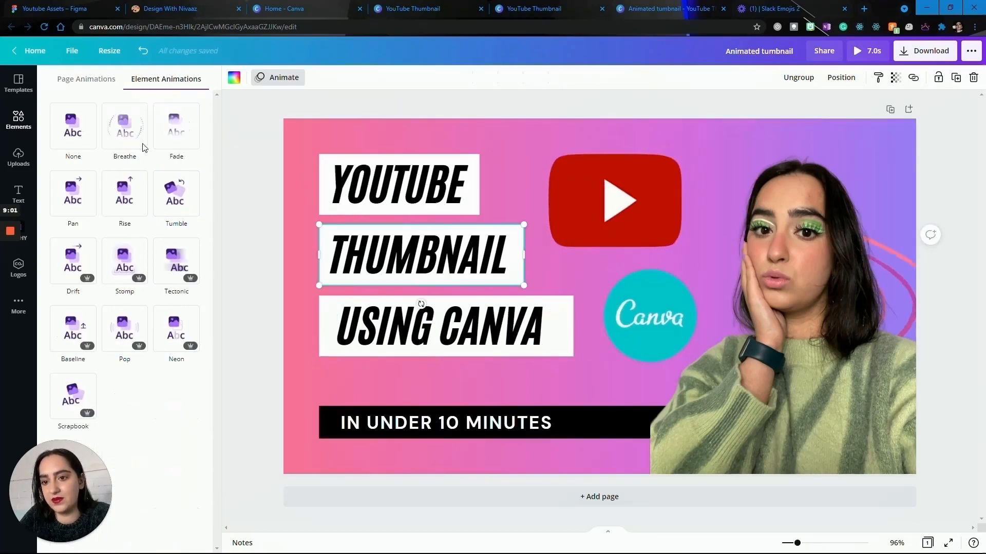
{"action": "left_click", "coordinate": [262, 224]}
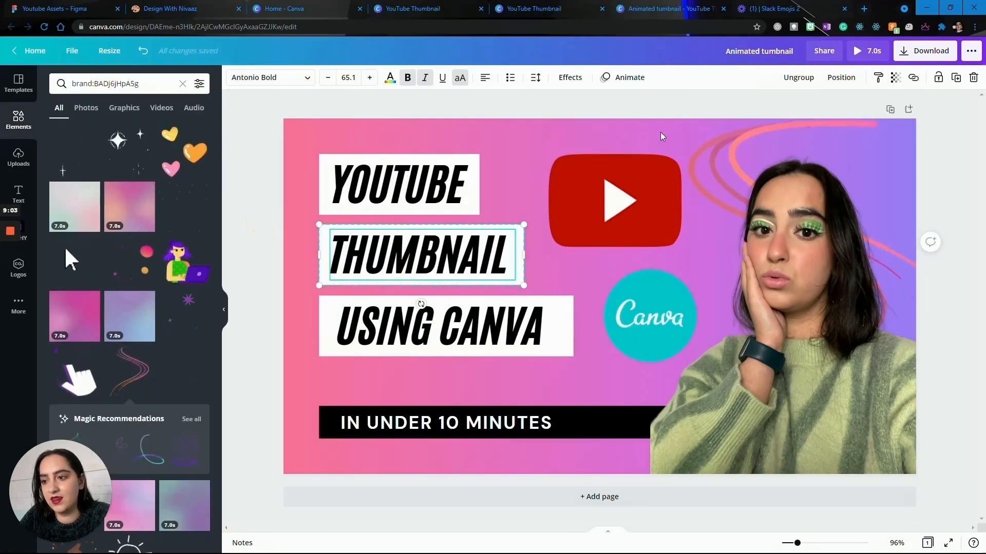
{"action": "left_click", "coordinate": [629, 78]}
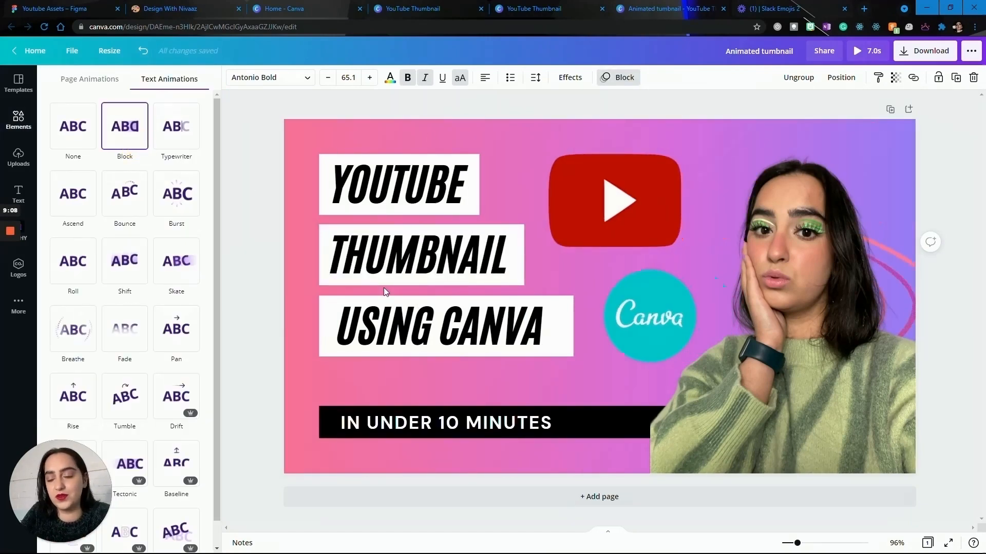
{"action": "left_click", "coordinate": [387, 308]}
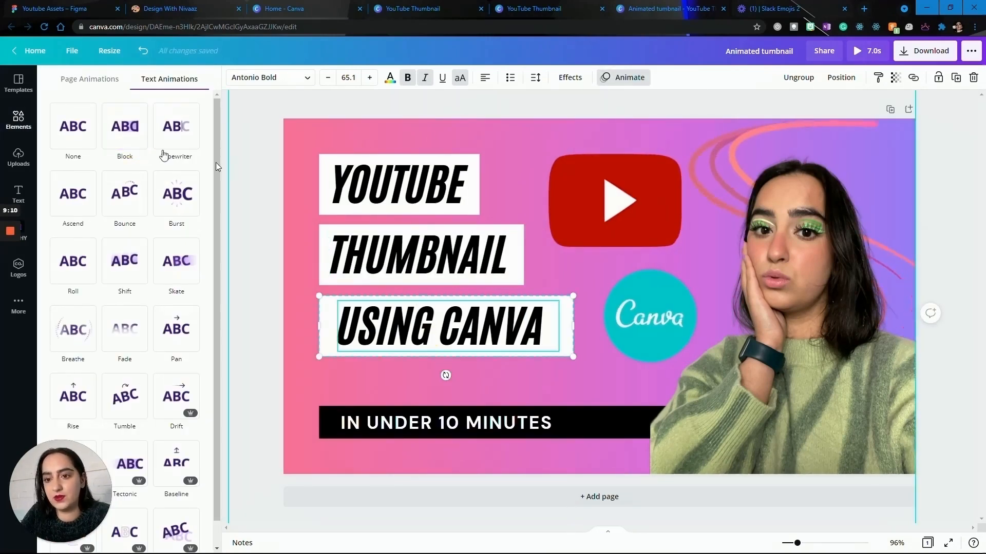
{"action": "left_click", "coordinate": [125, 128]}
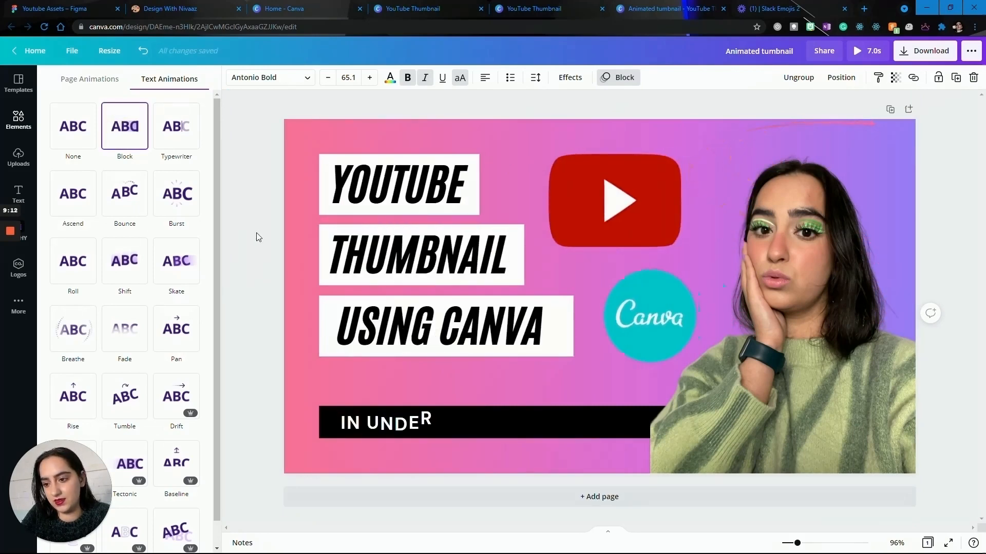
{"action": "left_click", "coordinate": [256, 271]}
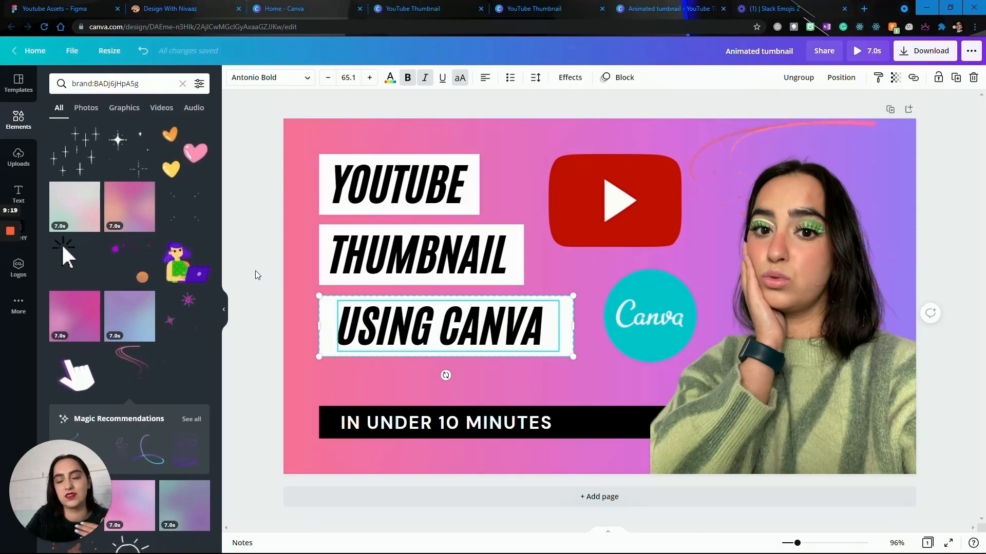
Play the thumbnail preview to check the heading animations, and close it.
{"action": "left_click", "coordinate": [881, 50]}
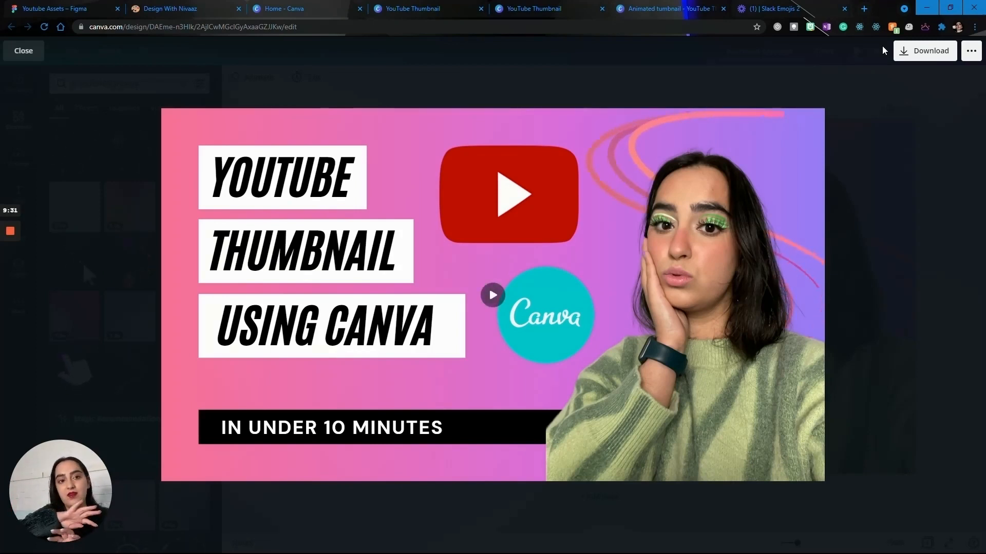
{"action": "left_click", "coordinate": [940, 142]}
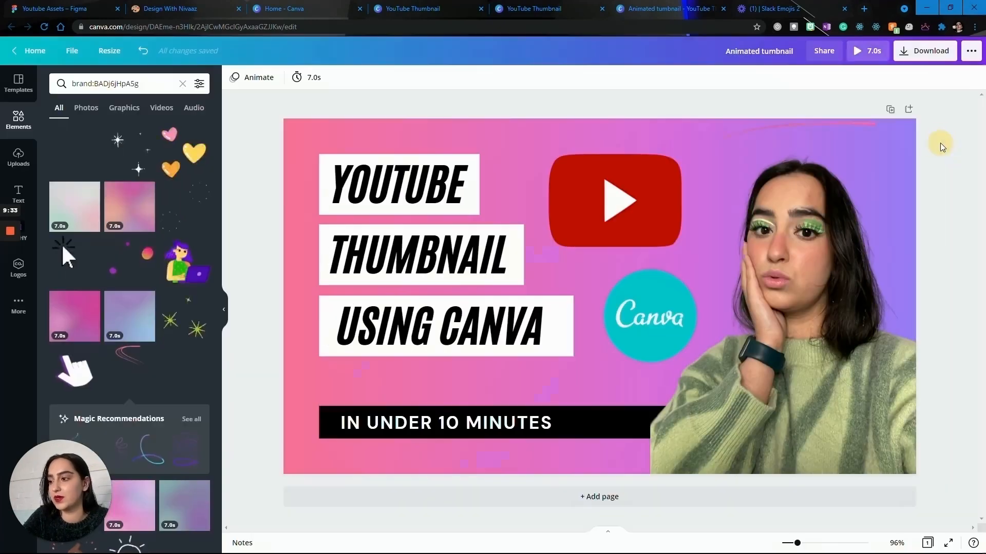
Apply the Baseline animation to the red YouTube play-button graphic and the Canva logo.
{"action": "left_click", "coordinate": [622, 203]}
{"action": "left_click", "coordinate": [434, 77]}
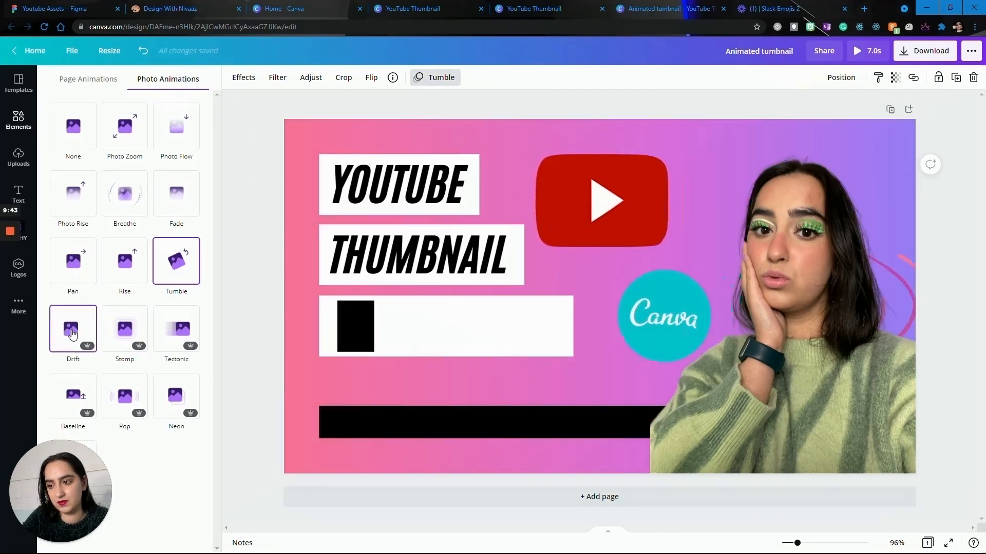
{"action": "left_click", "coordinate": [73, 399]}
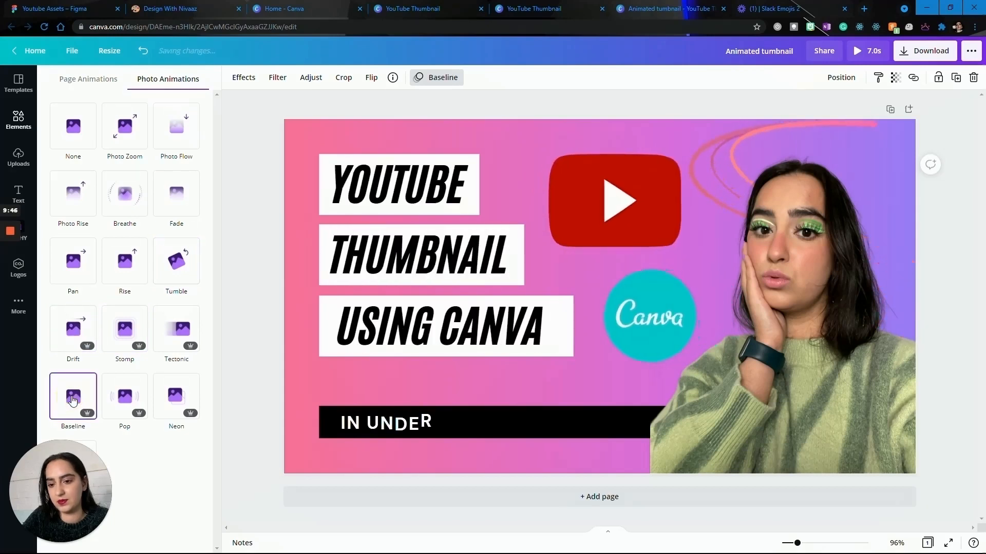
{"action": "left_click", "coordinate": [658, 316]}
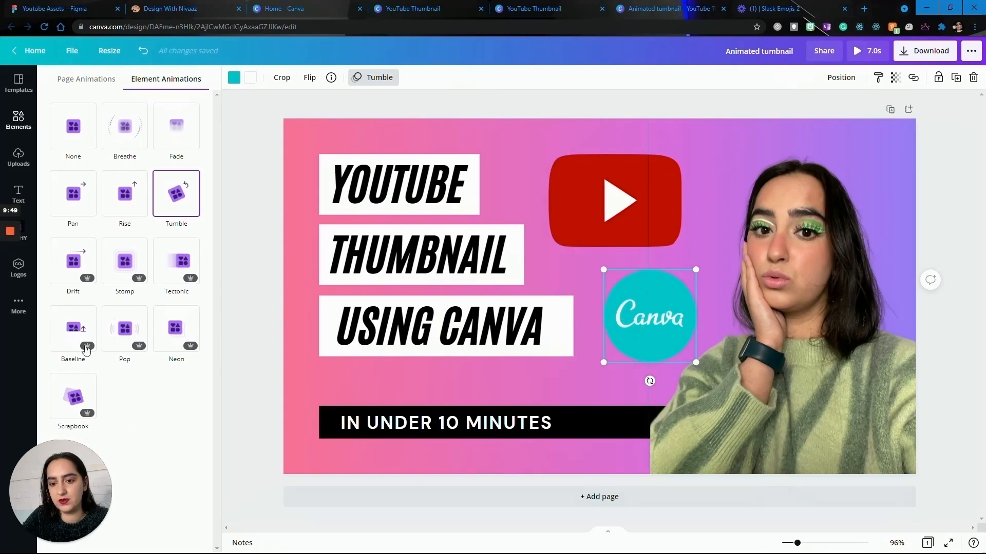
{"action": "left_click", "coordinate": [86, 349]}
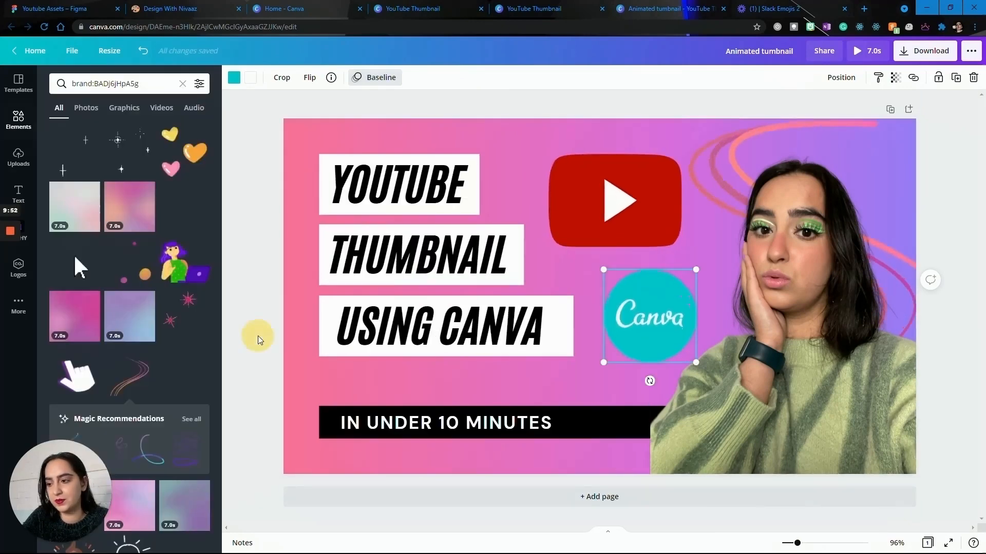
{"action": "left_click", "coordinate": [259, 334]}
Play the thumbnail preview to check the logo animations, and return to the editor.
{"action": "left_click", "coordinate": [862, 59]}
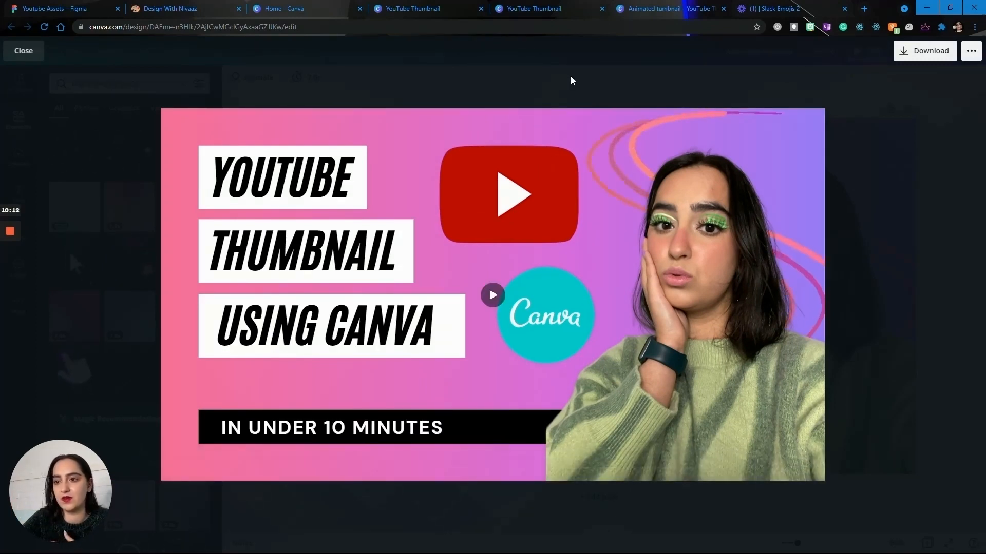
{"action": "key", "text": "Escape"}
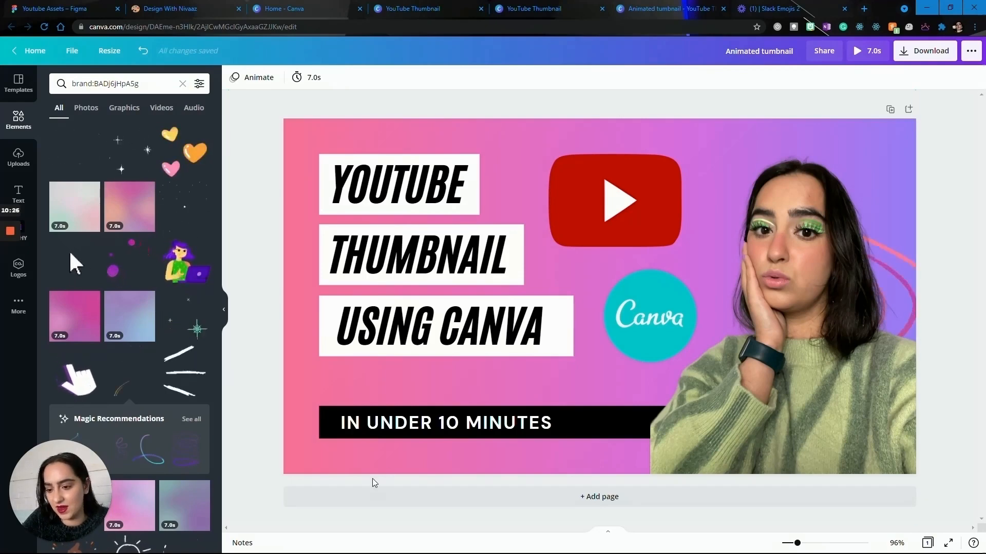
Add a second page and place the animated sticker of the purple-haired woman with a laptop on its left half.
{"action": "left_click", "coordinate": [361, 505]}
{"action": "left_click", "coordinate": [185, 262]}
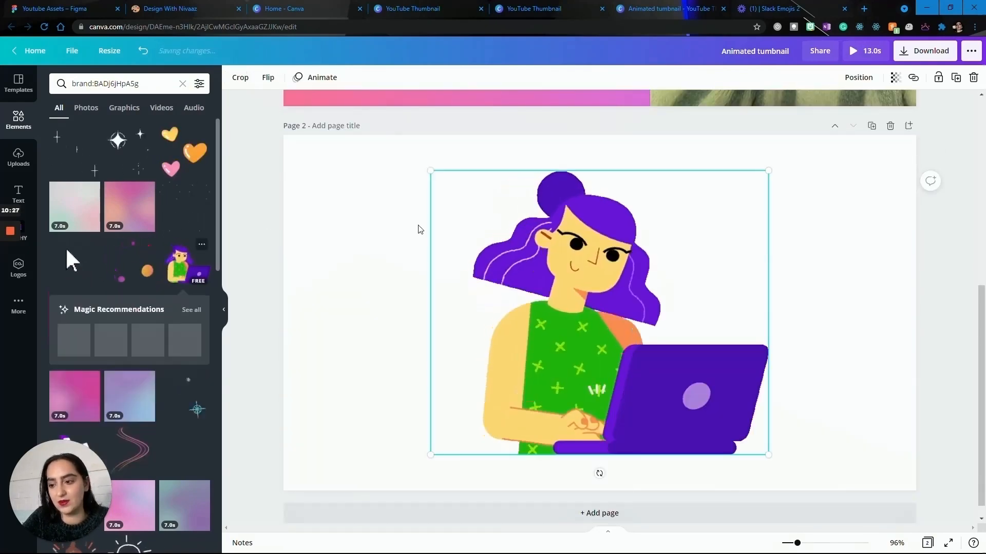
{"action": "left_click_drag", "start_coordinate": [613, 277], "coordinate": [501, 281]}
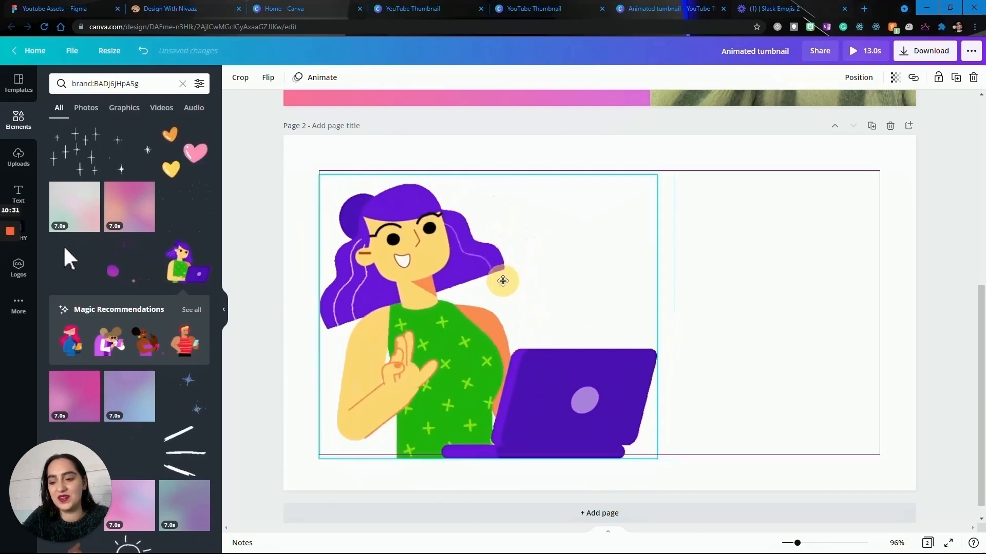
{"action": "left_click", "coordinate": [742, 316]}
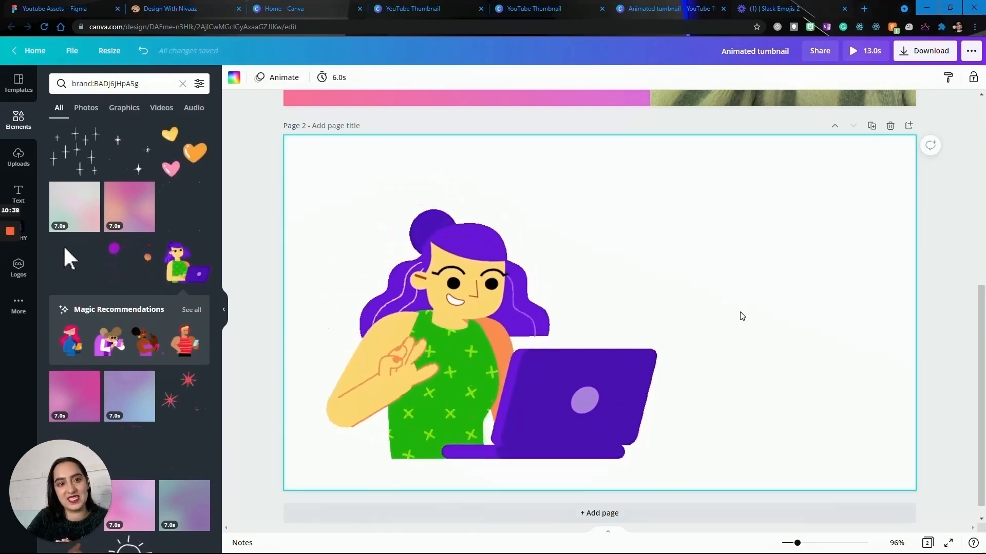